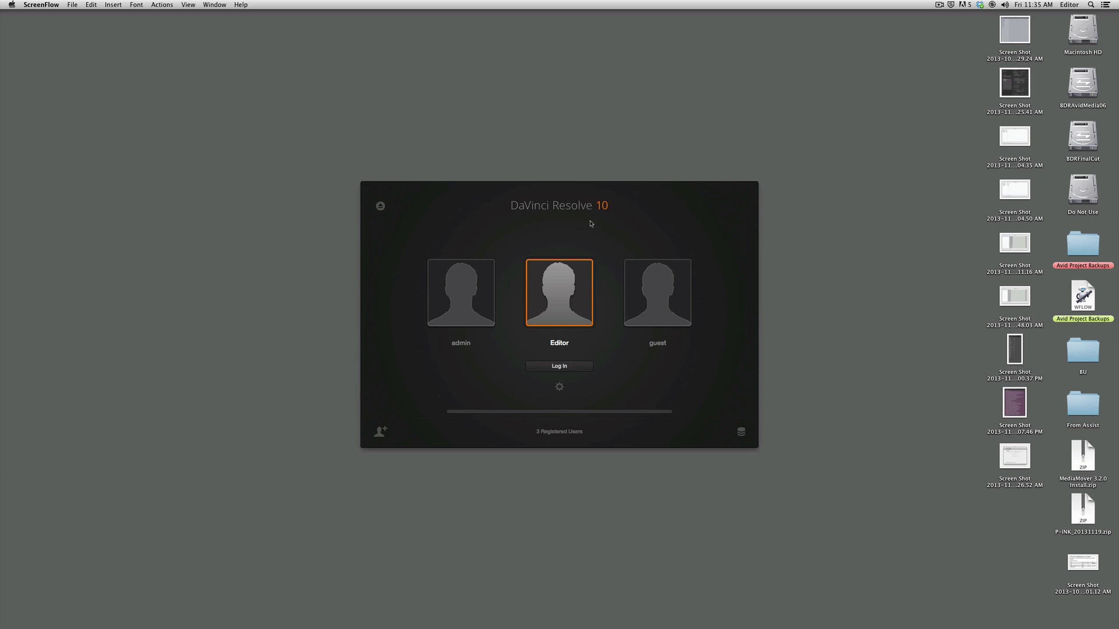
Step: Log in as the Editor user and open Untitled Project from the Project Manager
double_click(561, 294)
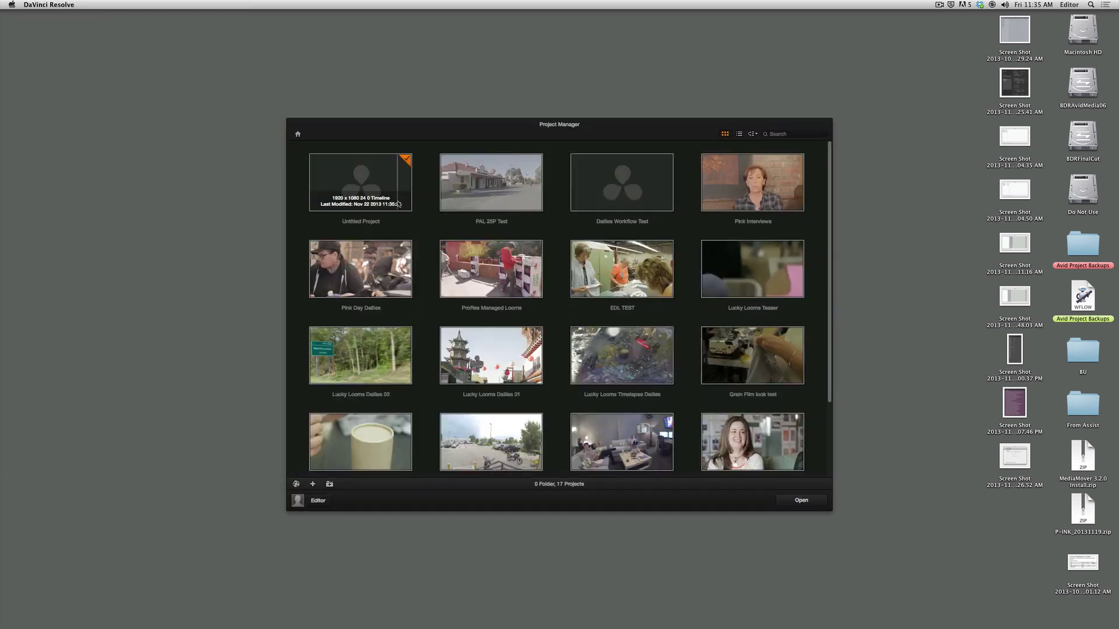
double_click(359, 184)
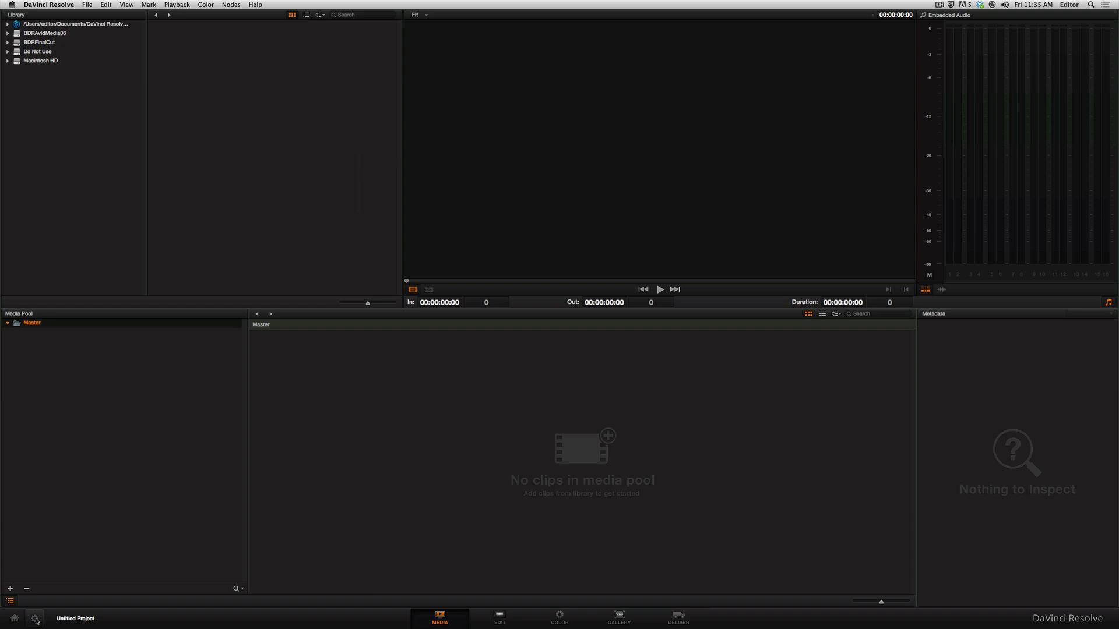
Step: In Project Settings, set the video monitoring format to HD 1080p 25
click(36, 620)
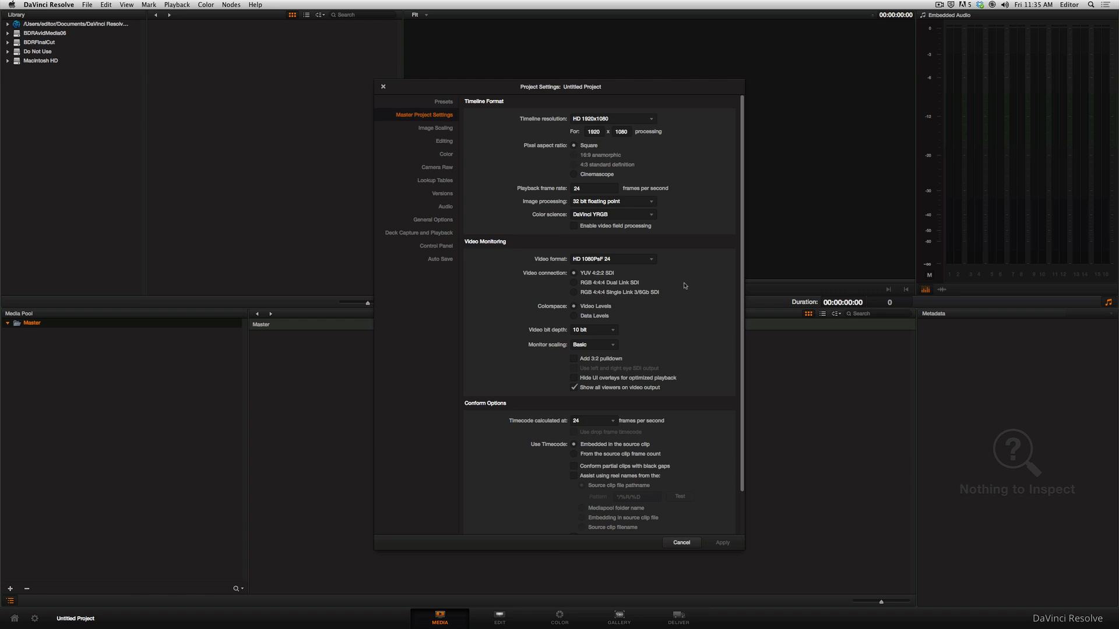
click(622, 263)
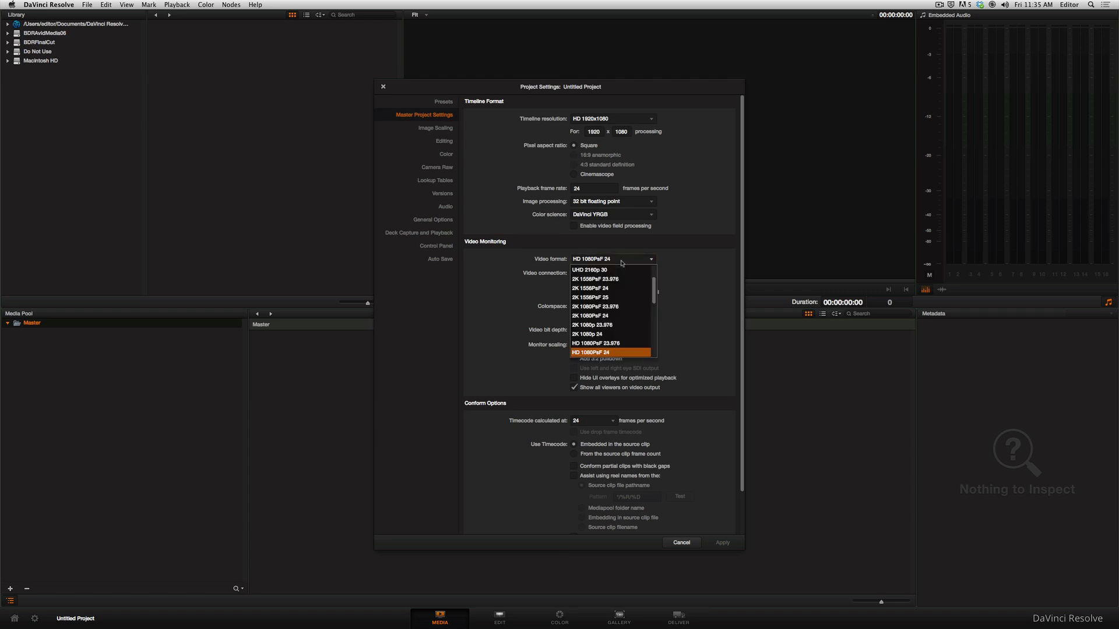
key(Up)
key(Up)
key(Up)
key(Up)
key(Up)
scroll(633, 309, down, 2)
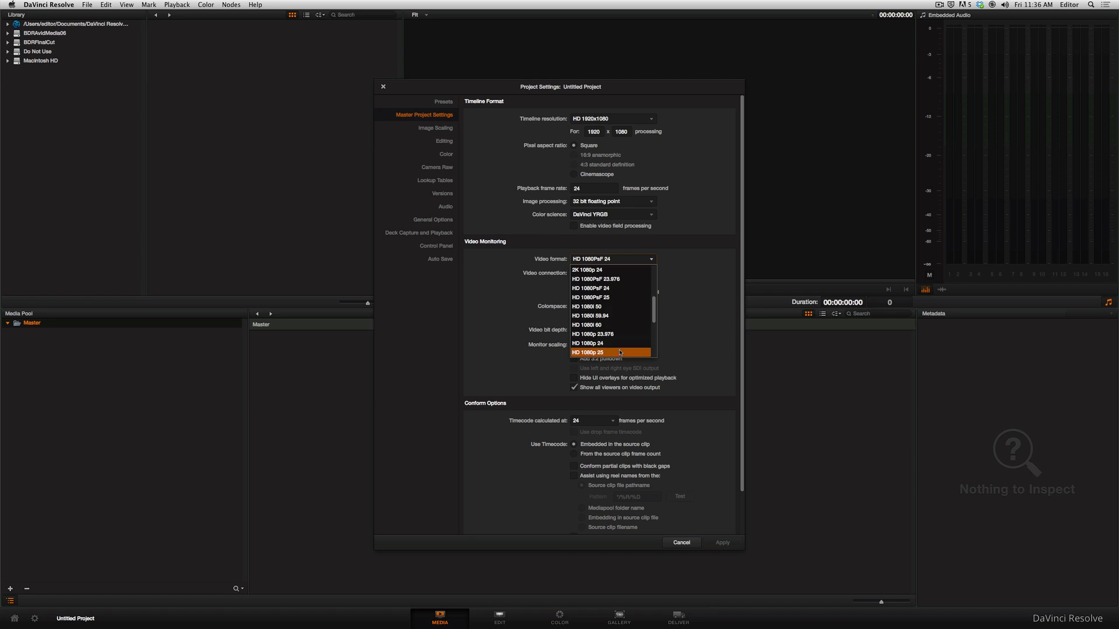
click(620, 352)
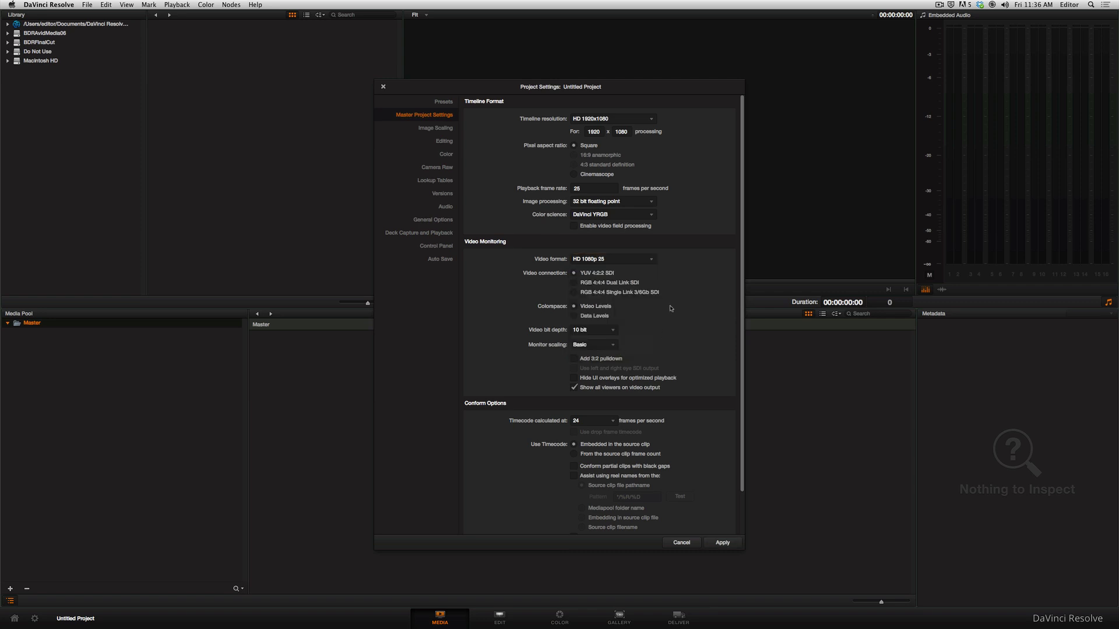
scroll(670, 309, down, 3)
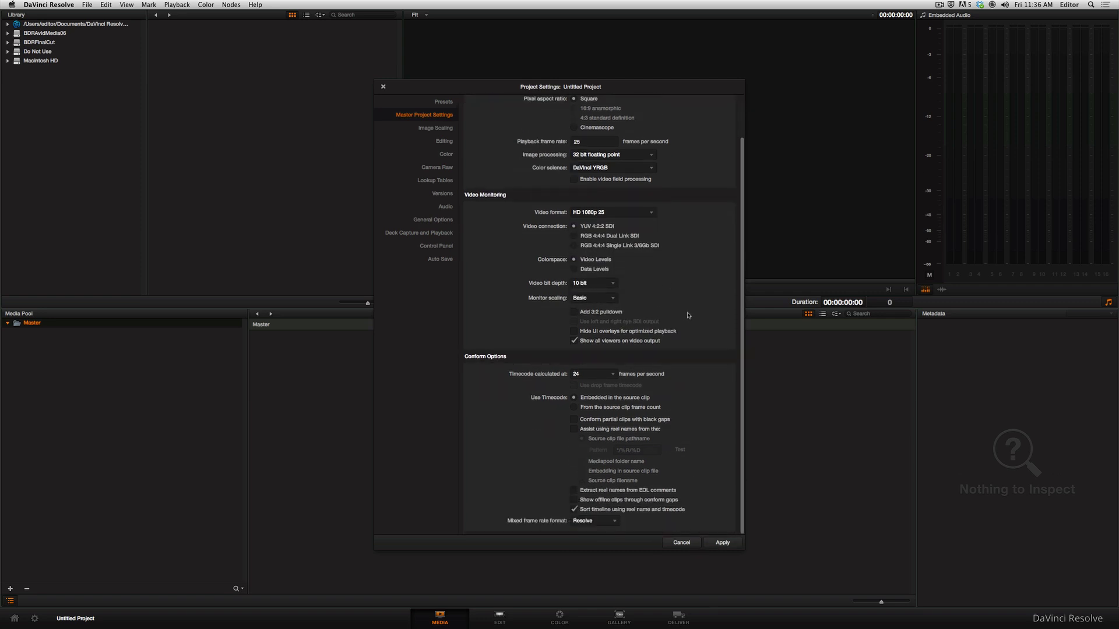
Step: Calculate timecode at 25 fps and assist reel names using the name embedded in the source clip file
click(609, 374)
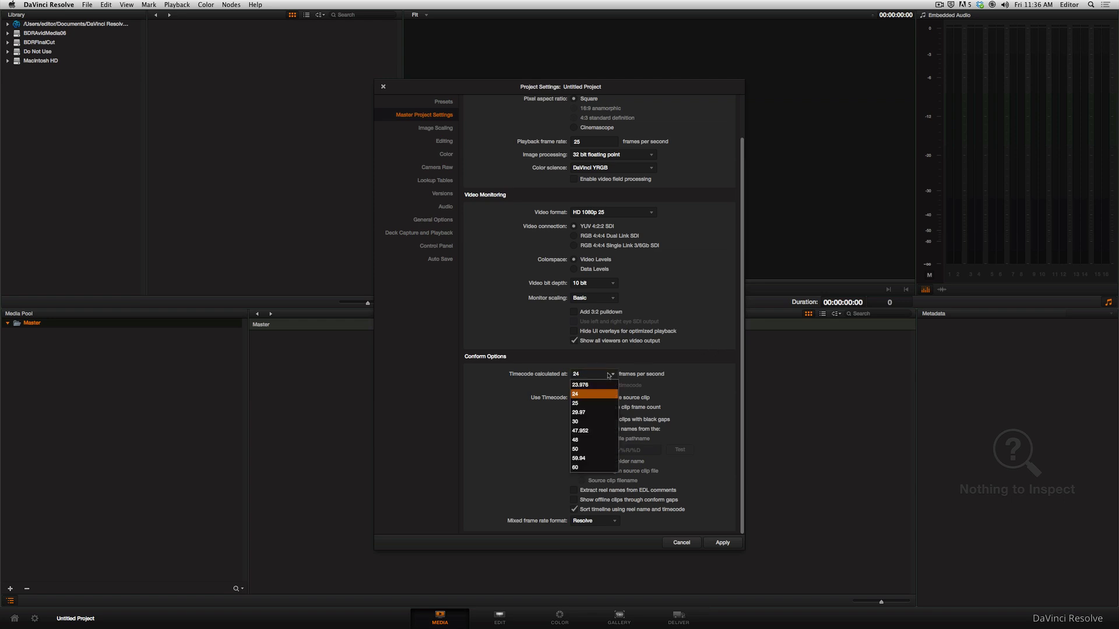
click(593, 403)
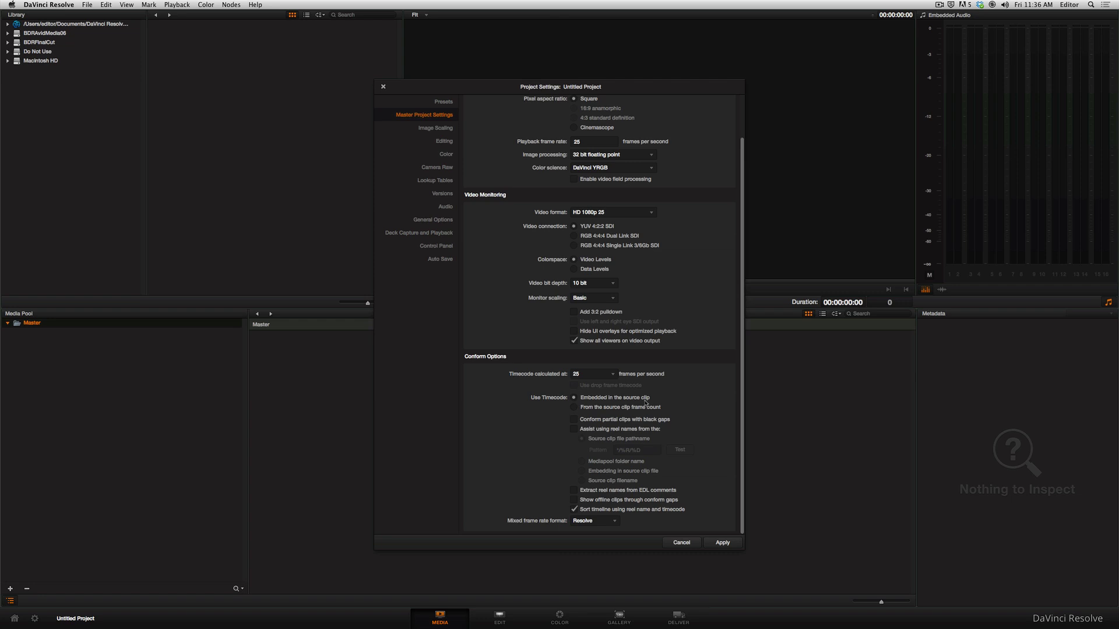
click(599, 432)
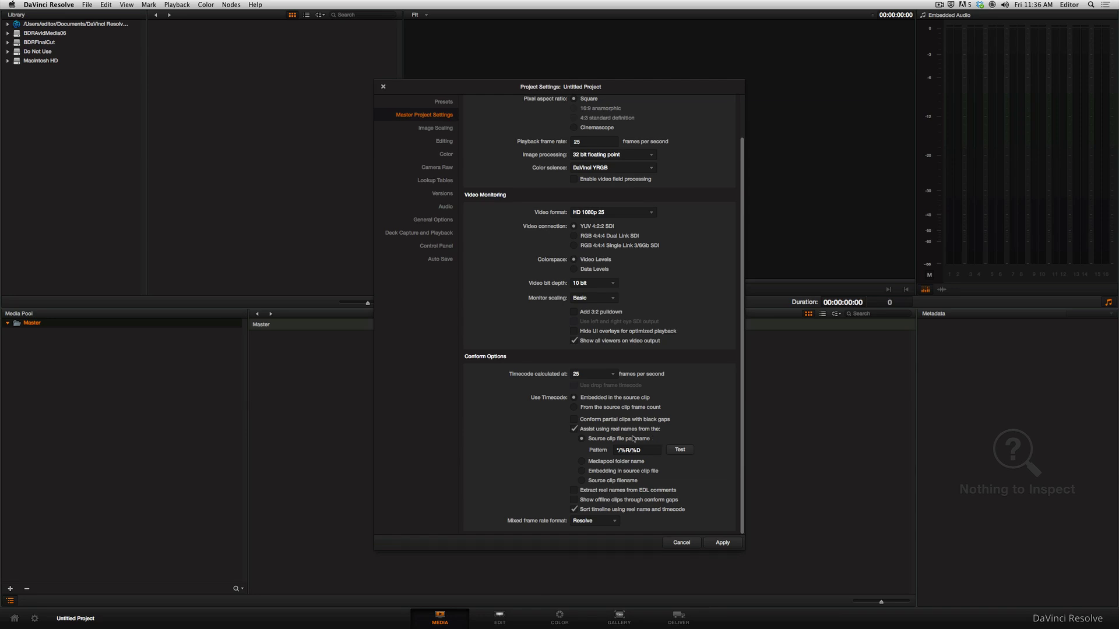
click(617, 472)
Step: Apply and close the settings, then name the new project save 'Avid Dailies 25p Test'
click(732, 544)
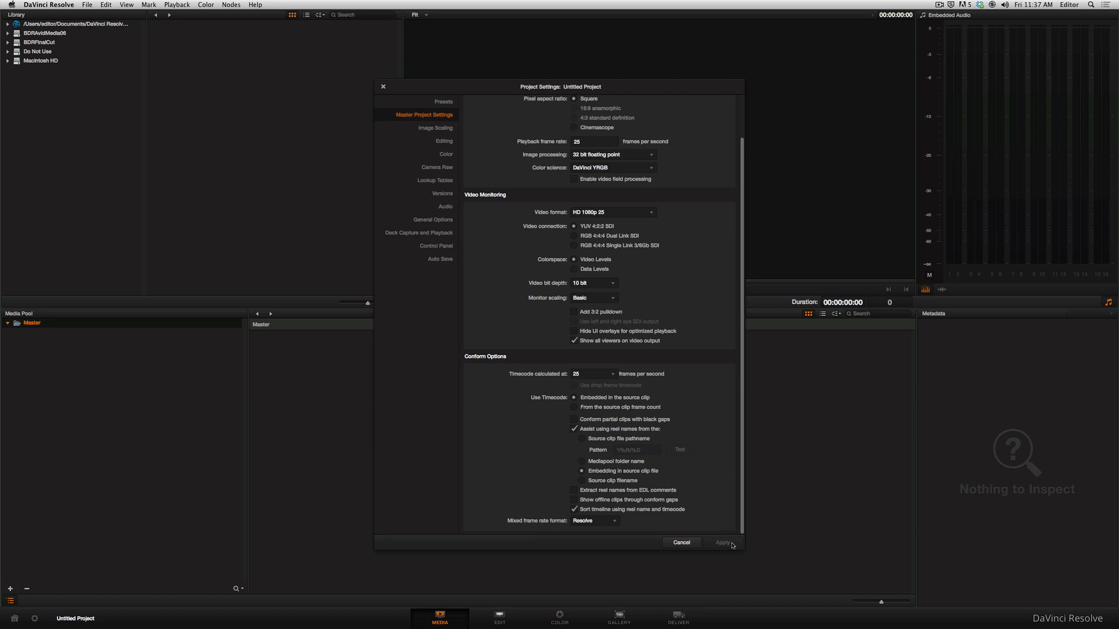
click(678, 545)
click(87, 5)
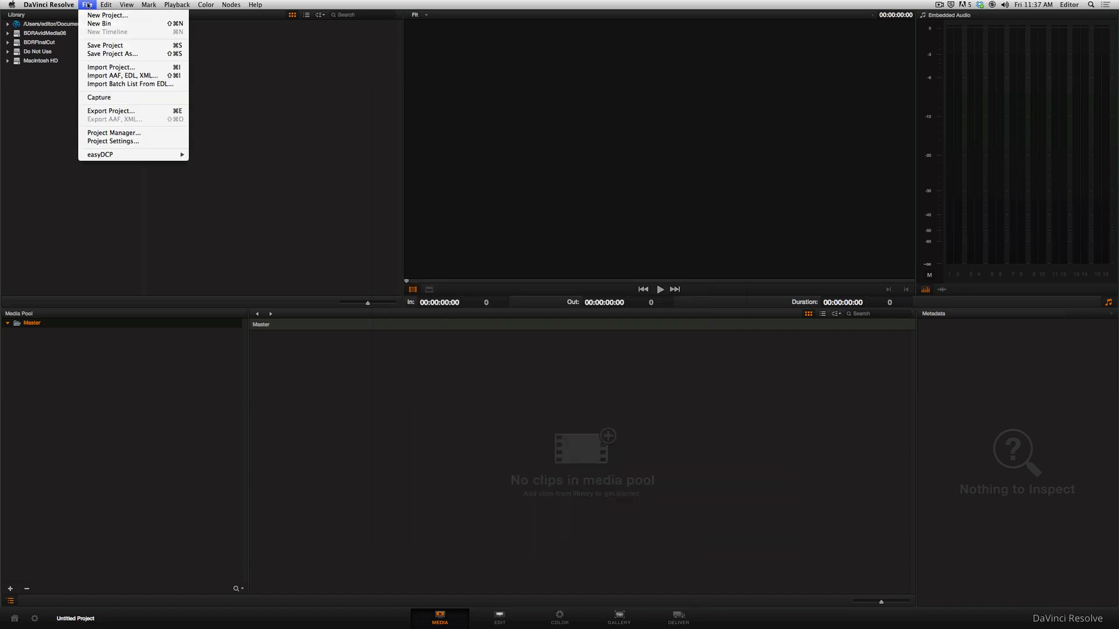
click(106, 46)
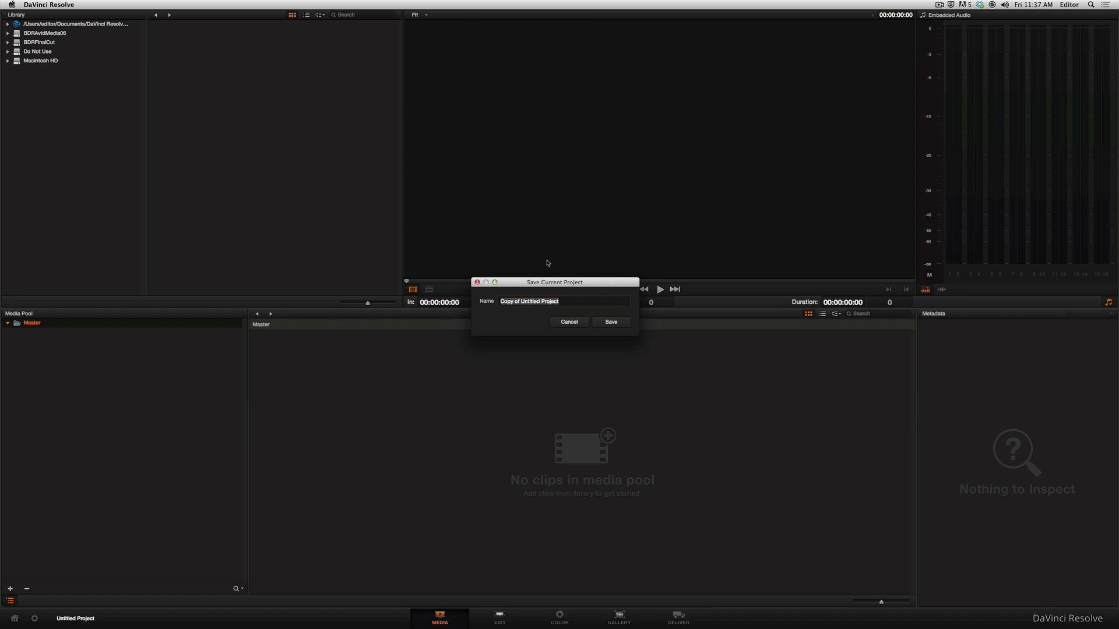
text(Avid Dailies 25p Test)
Step: Save as Avid Dailies 25p Test and turn Auto Save on every 10 minutes
click(610, 323)
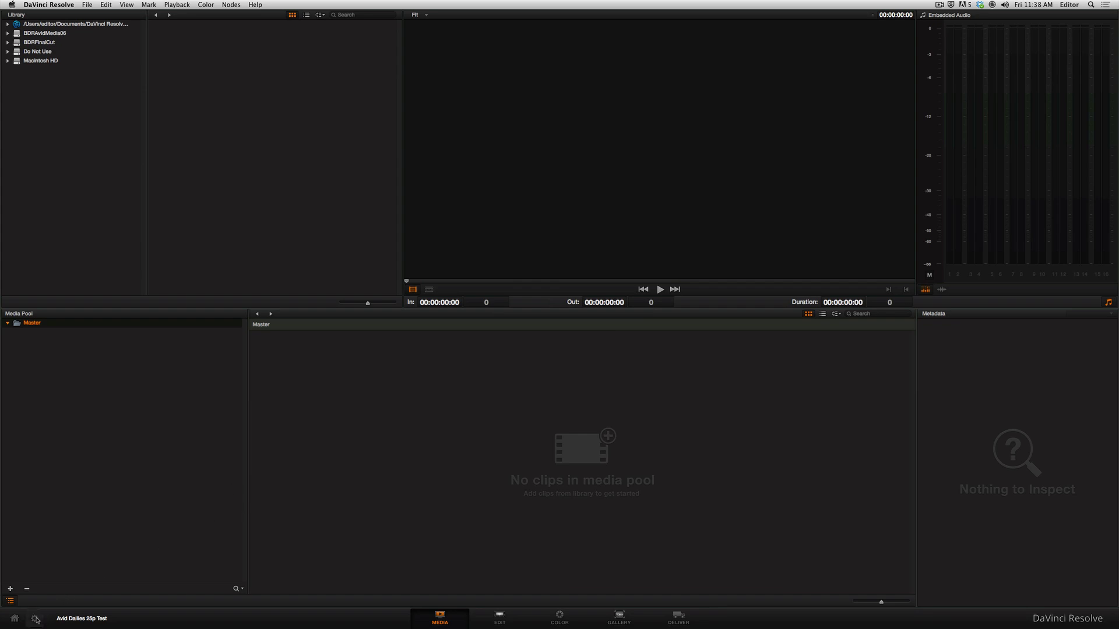
click(34, 618)
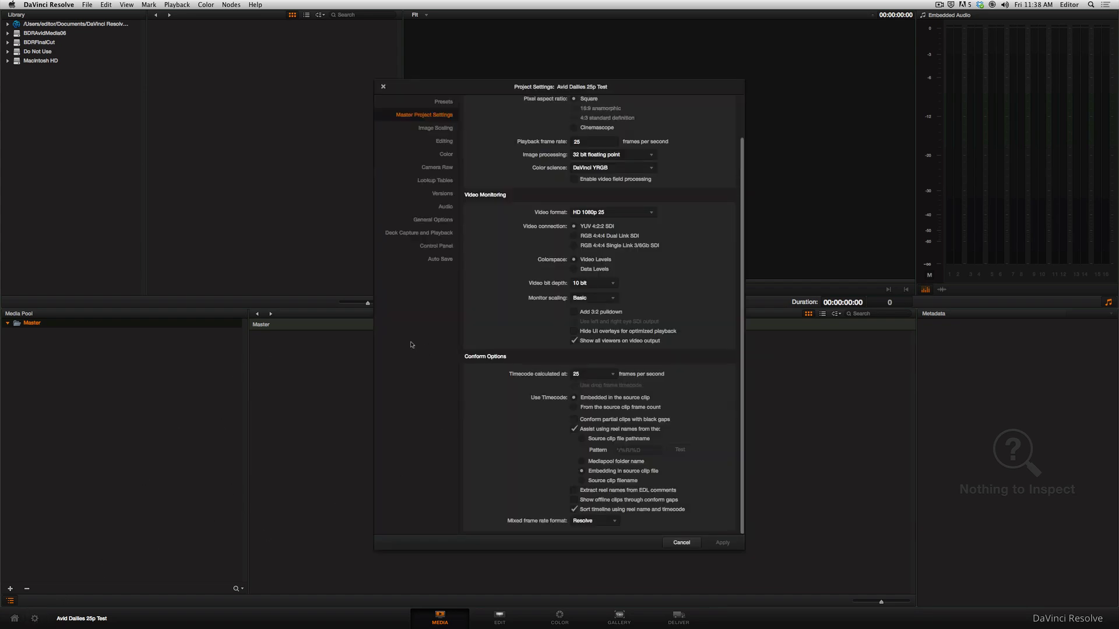
click(446, 262)
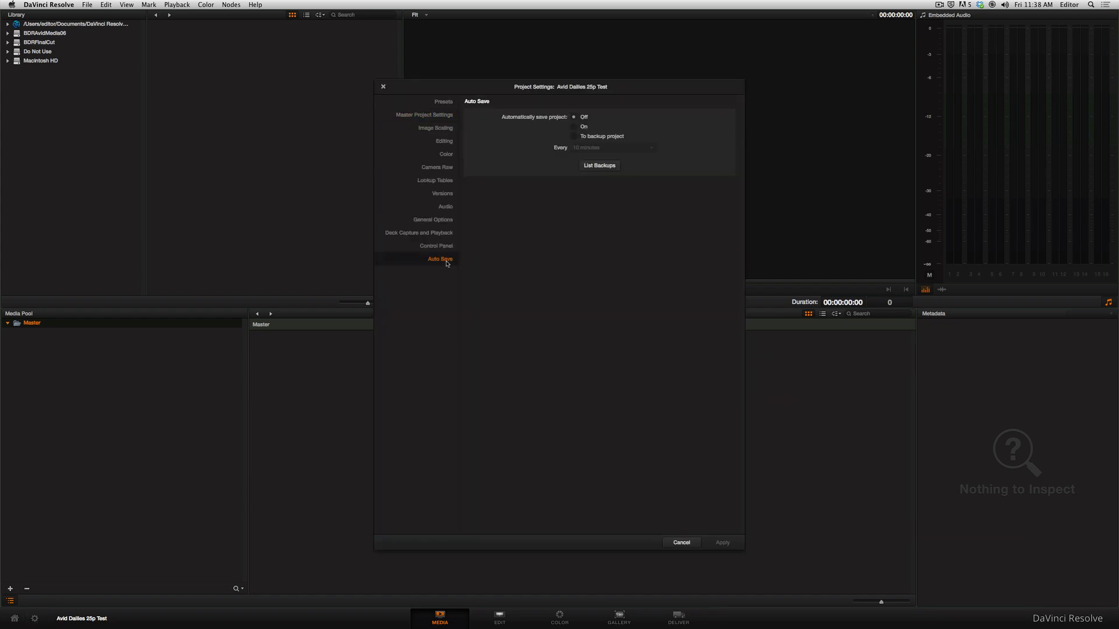
click(581, 127)
click(729, 545)
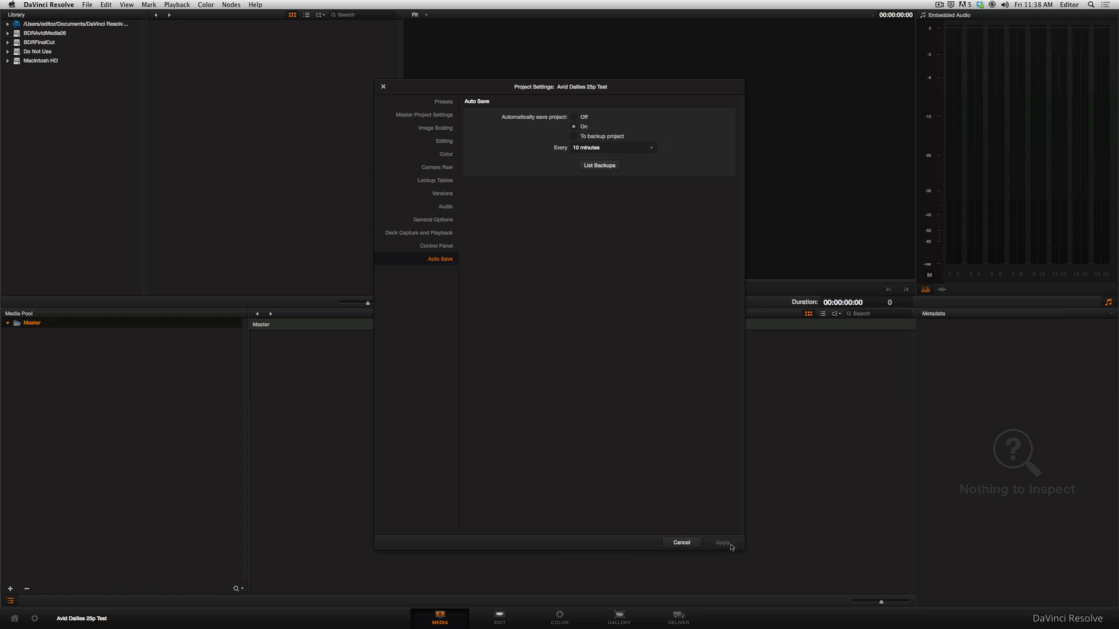
click(683, 544)
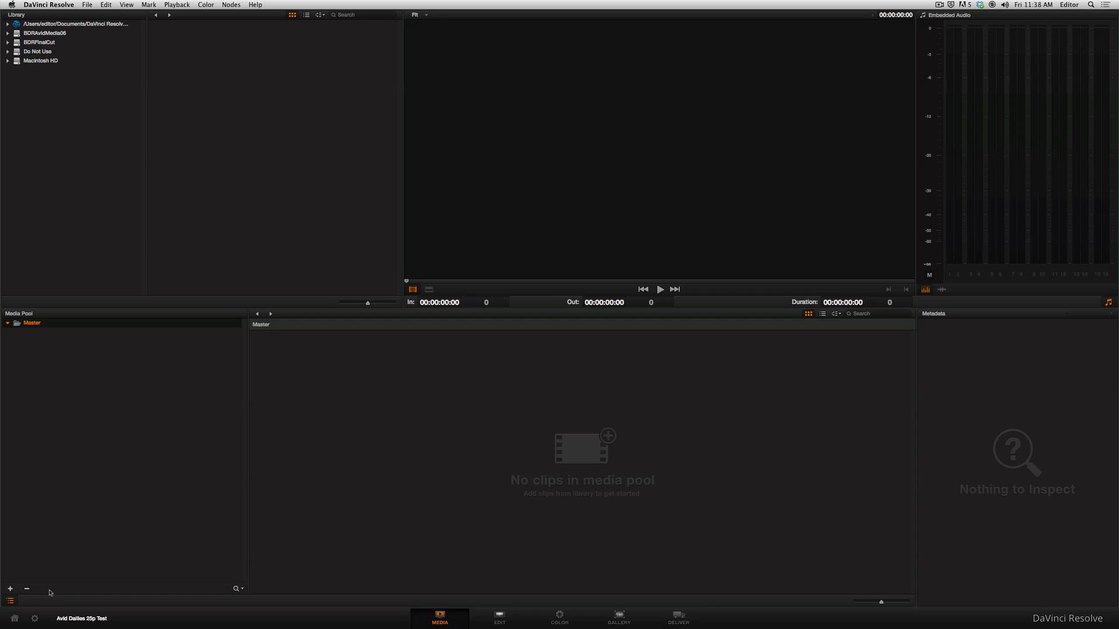
Step: Add a new Media Pool bin under Master and rename it A001_131122
click(10, 588)
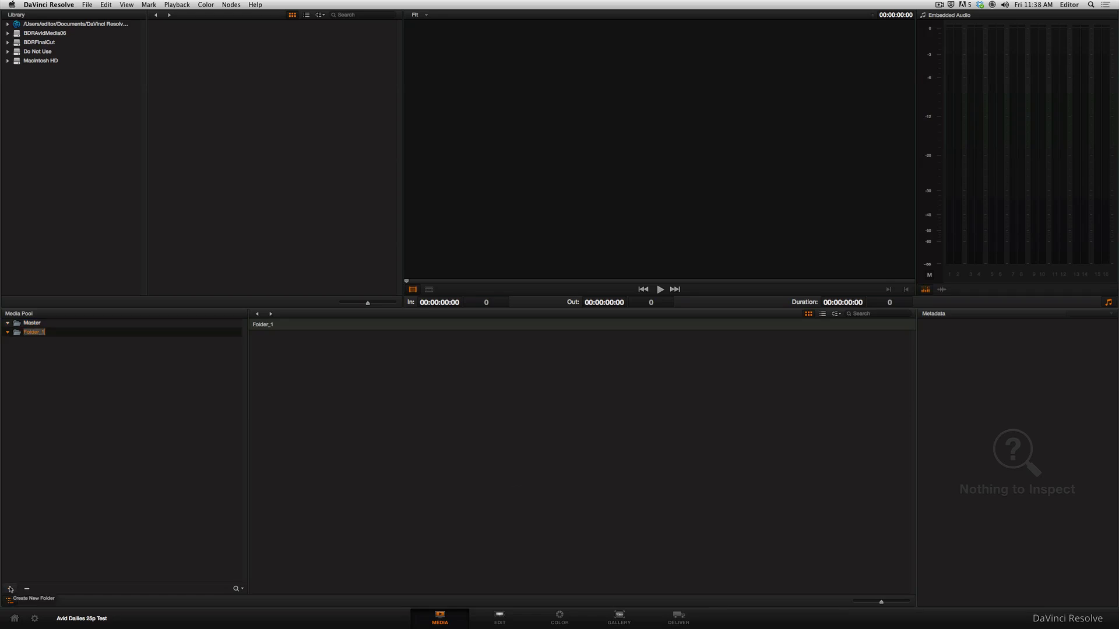
text(A)
double_click(25, 333)
text(A001 131122)
key(Return)
Step: Expand the library to Do Not Use > Testing > Workflow Tutorials_0001 > 2 Assets > Video > Source
click(7, 52)
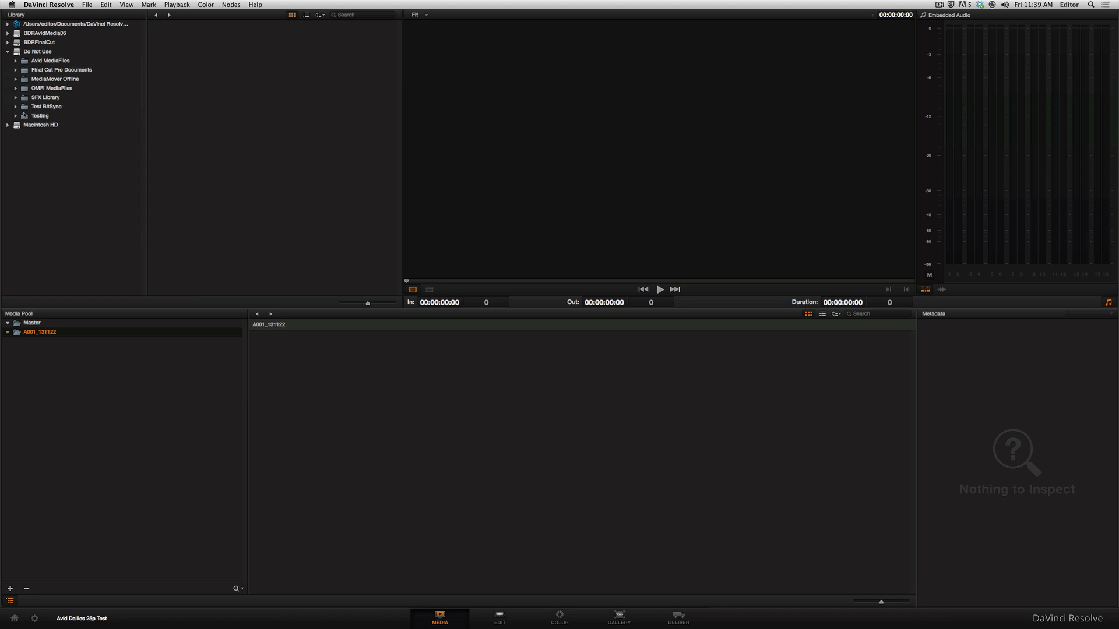
click(16, 115)
click(24, 125)
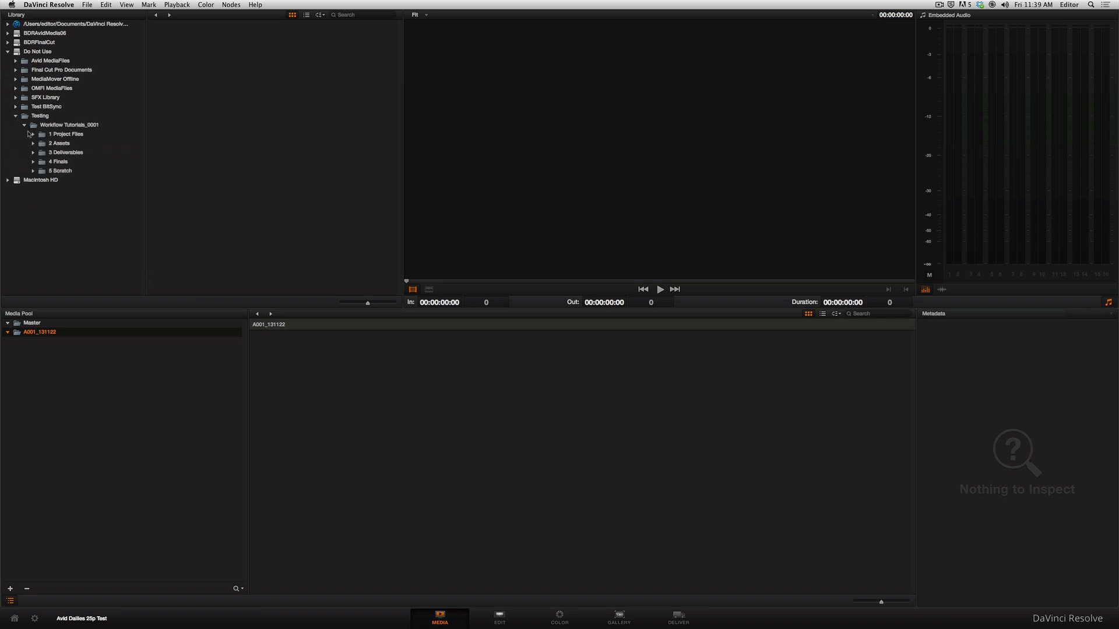
click(33, 143)
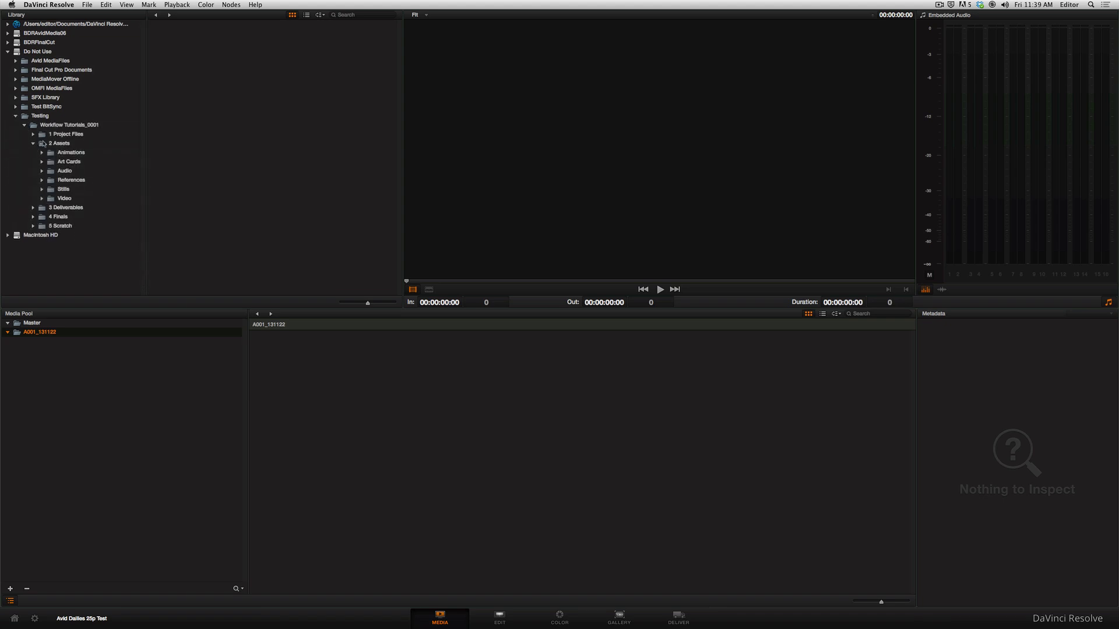
click(42, 198)
click(51, 207)
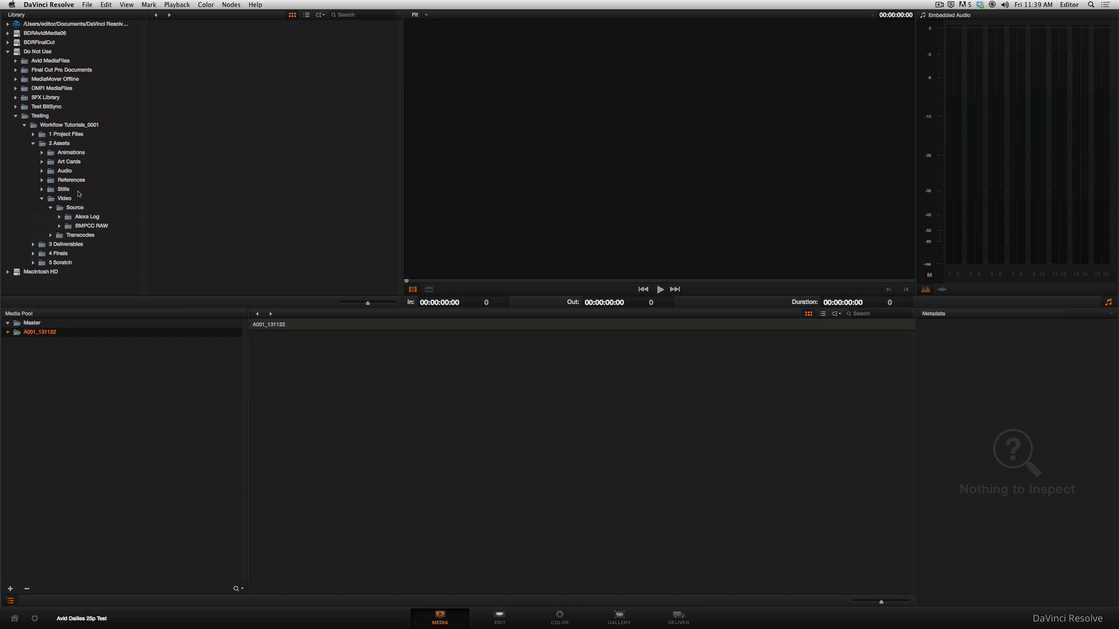
Step: Add the Alexa Log folder and subfolders into the bin and preview its three clips
click(80, 218)
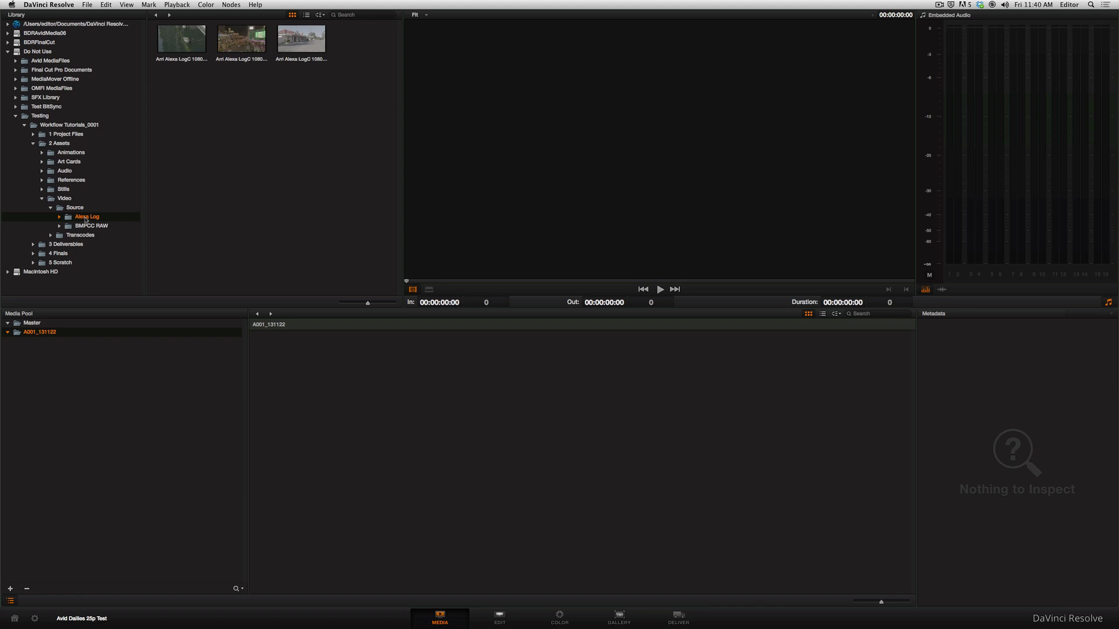
right_click(85, 220)
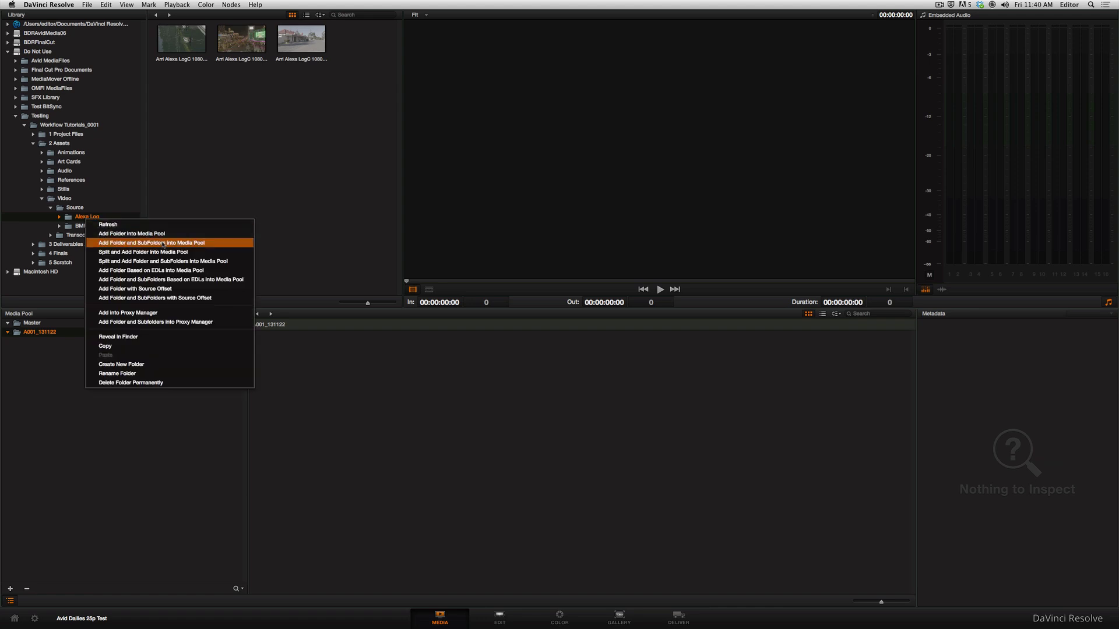
click(178, 244)
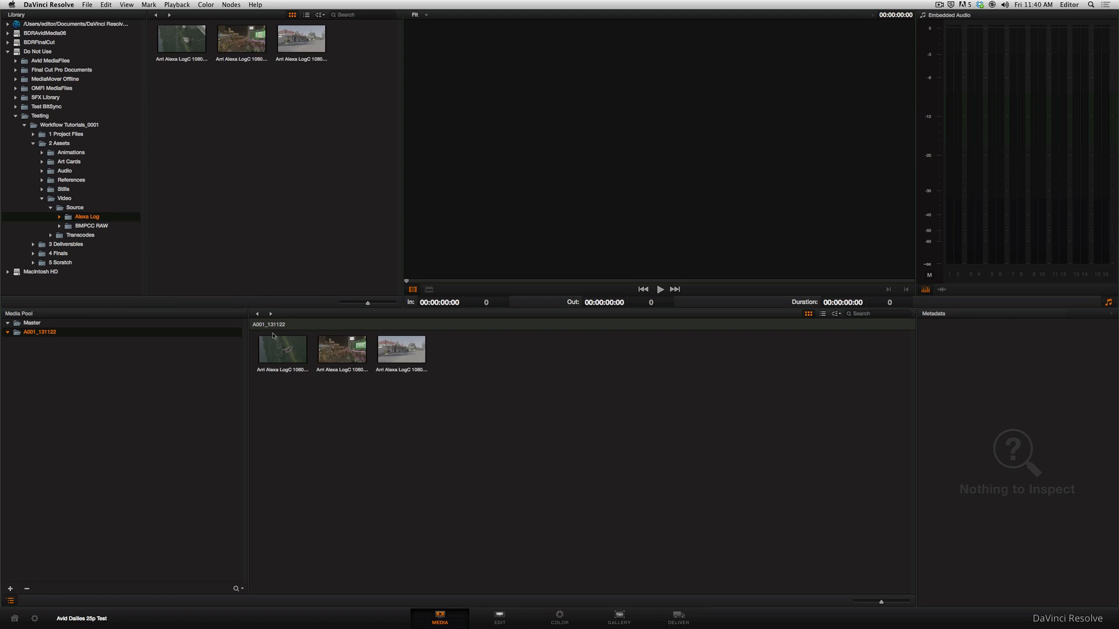
click(283, 350)
click(344, 352)
click(404, 350)
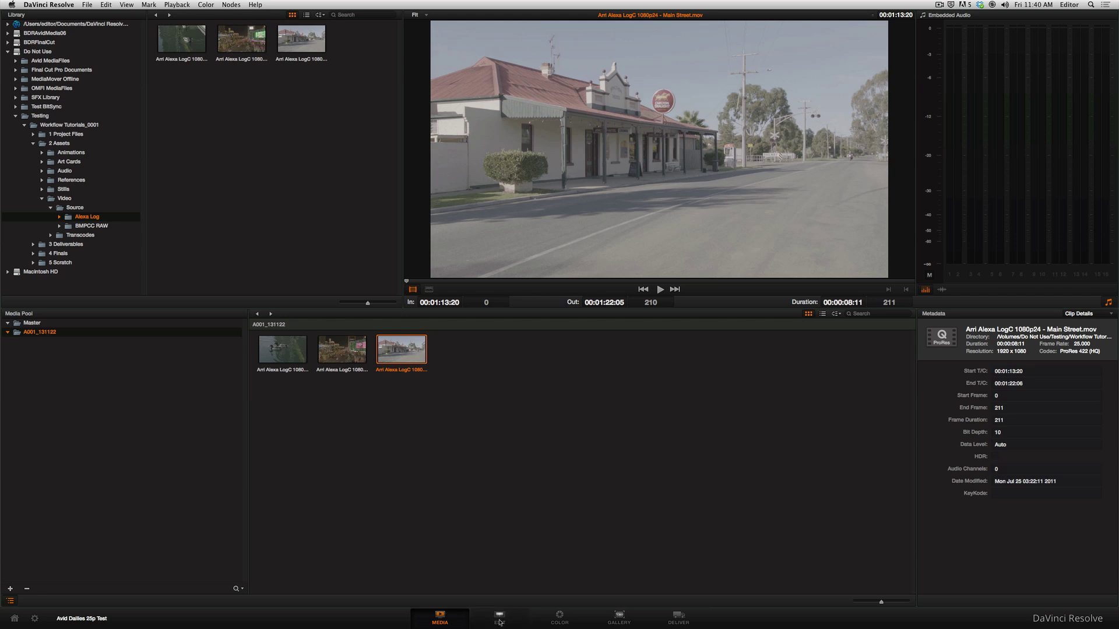
Step: On the Edit page, create a new empty timeline named A001_131122
click(500, 621)
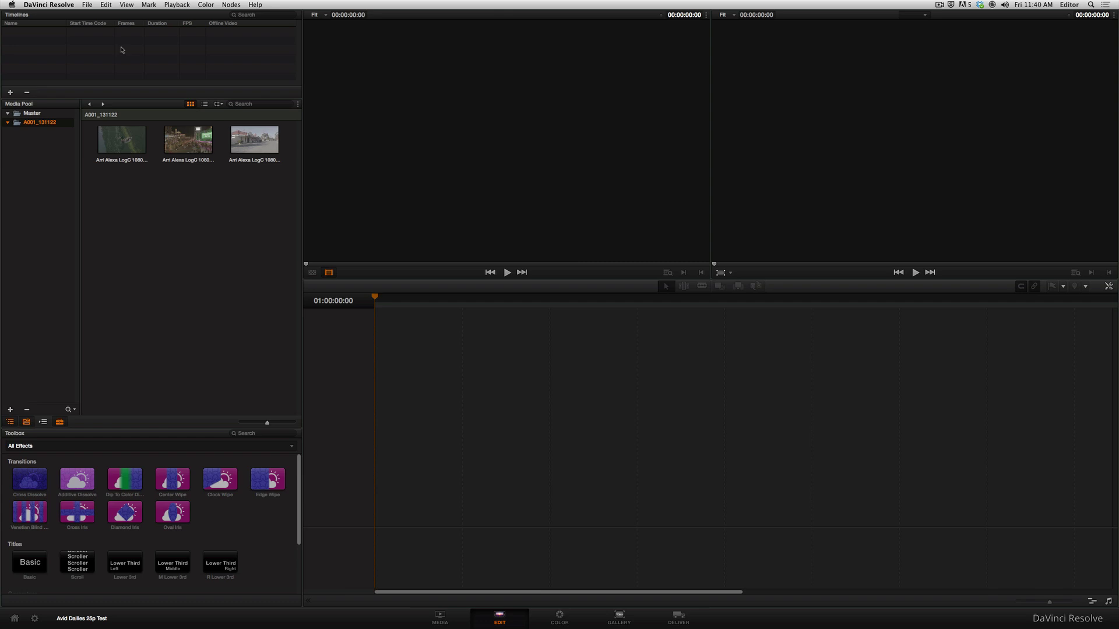
click(11, 92)
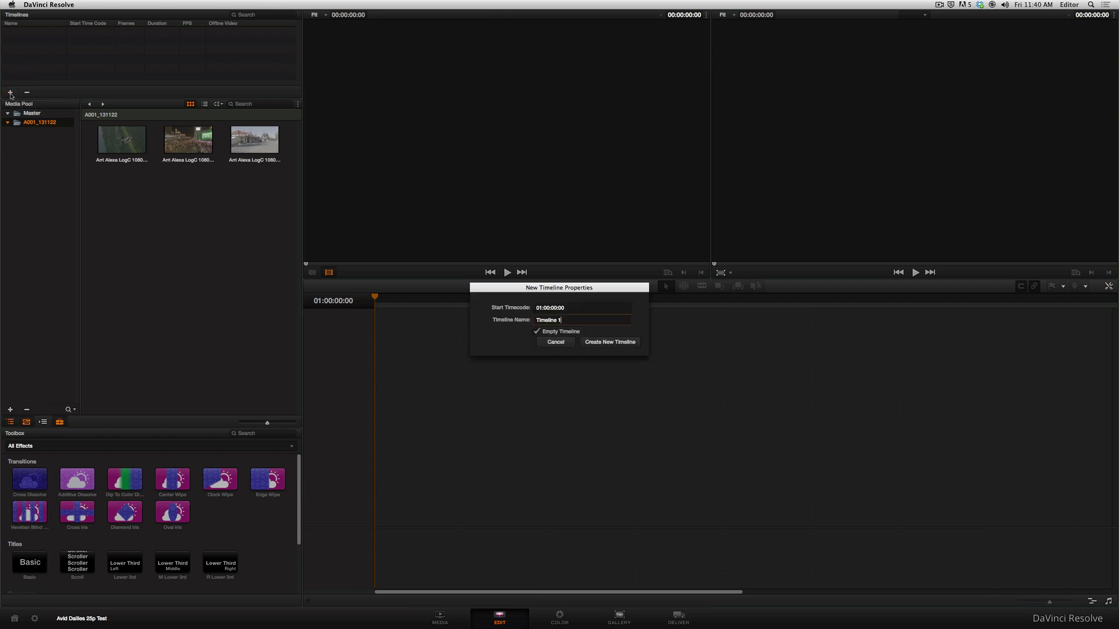
right_click(601, 320)
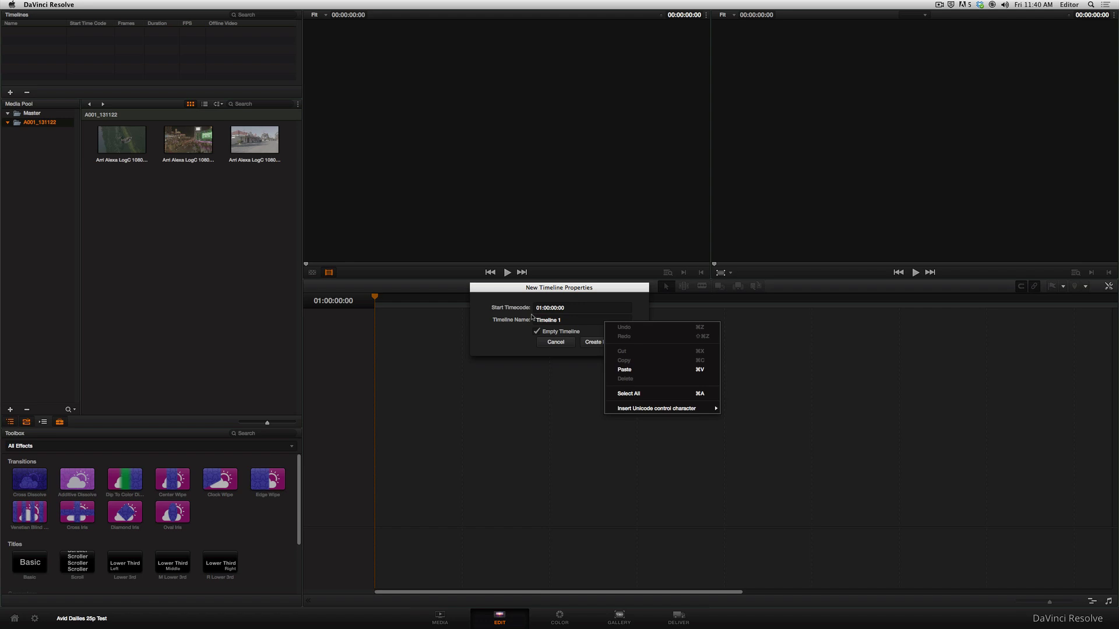
click(574, 325)
drag(574, 325, 535, 325)
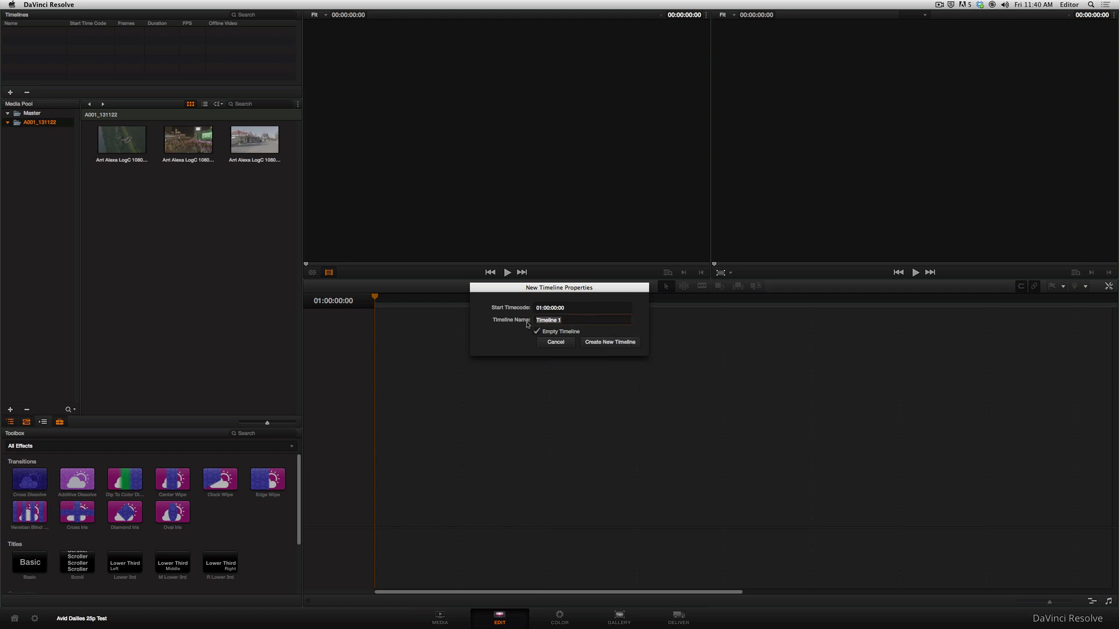
text(A)
text(001_131122)
click(602, 343)
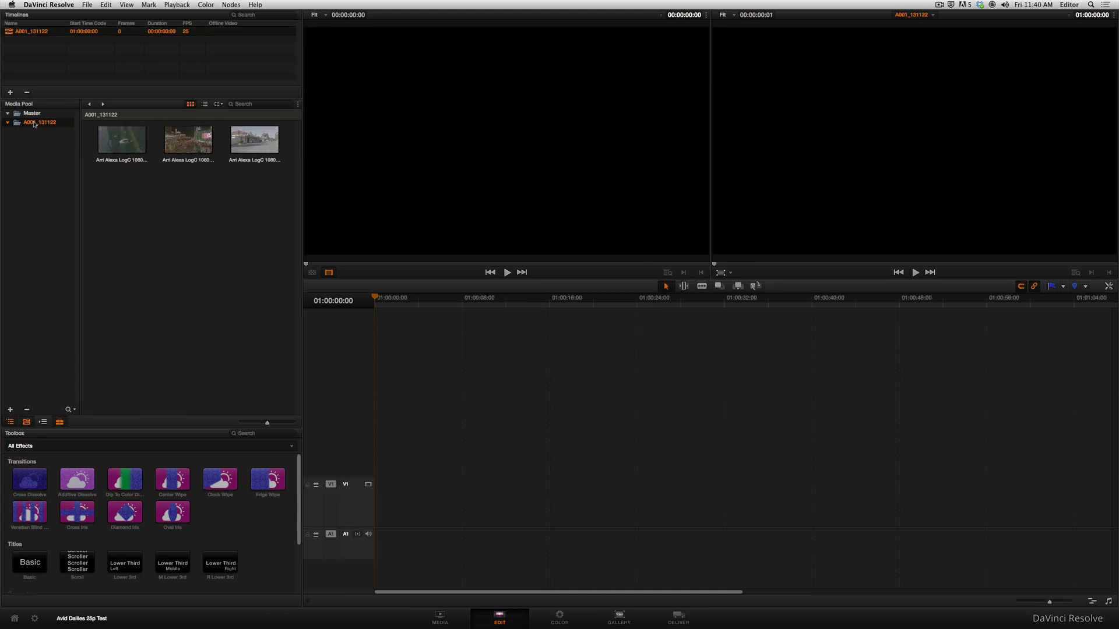
Step: Edit all three Alexa clips into V1, giving a 00:00:32:16 timeline
click(124, 142)
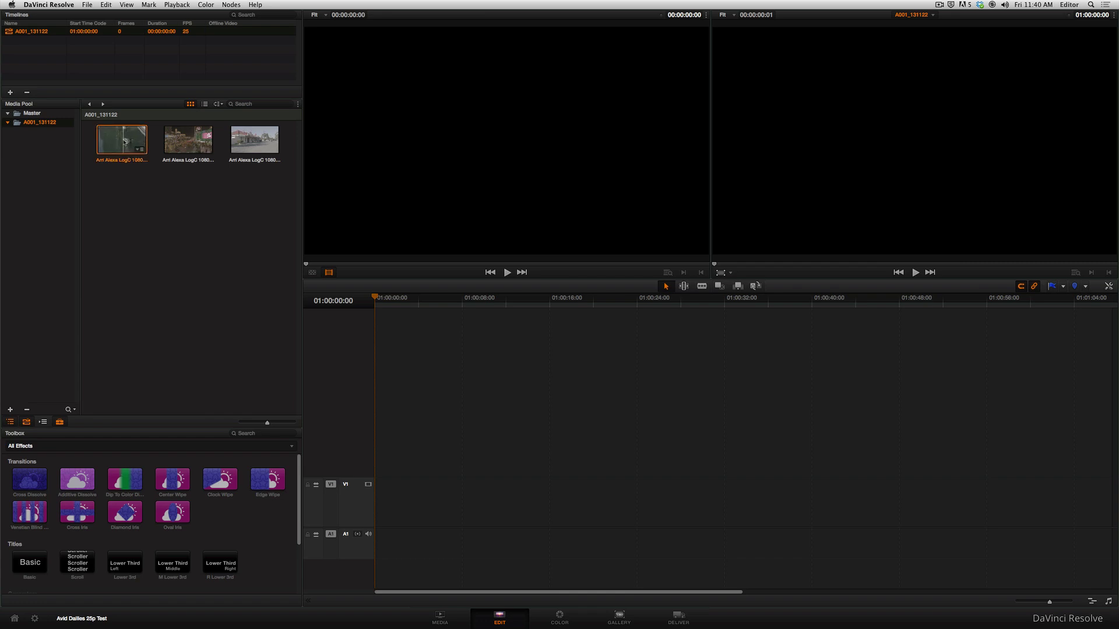
key(super+a)
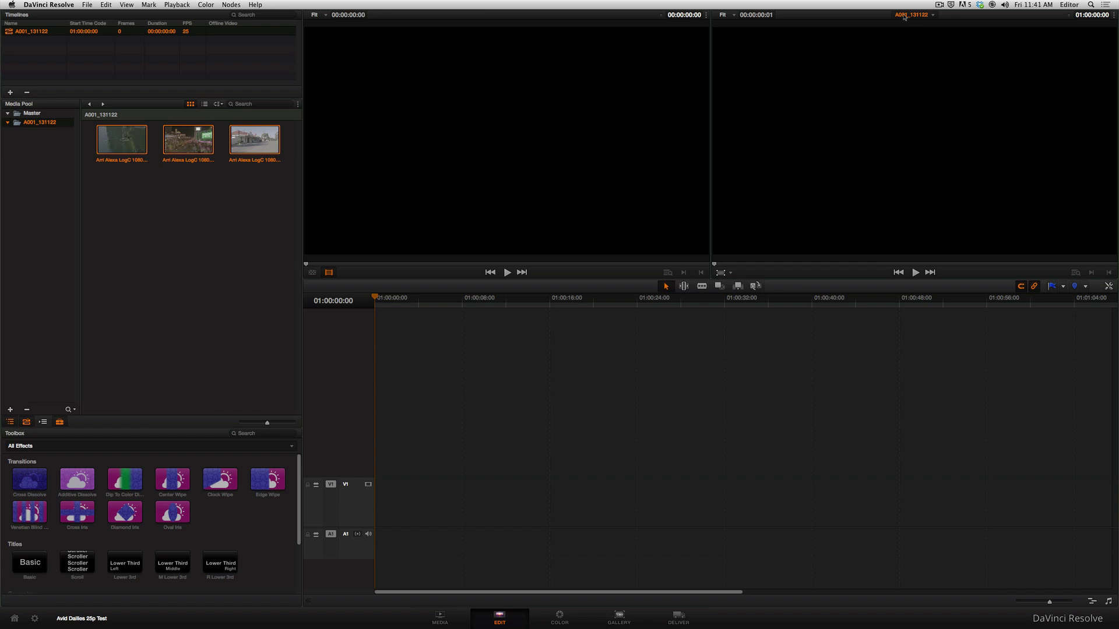
drag(126, 140, 864, 147)
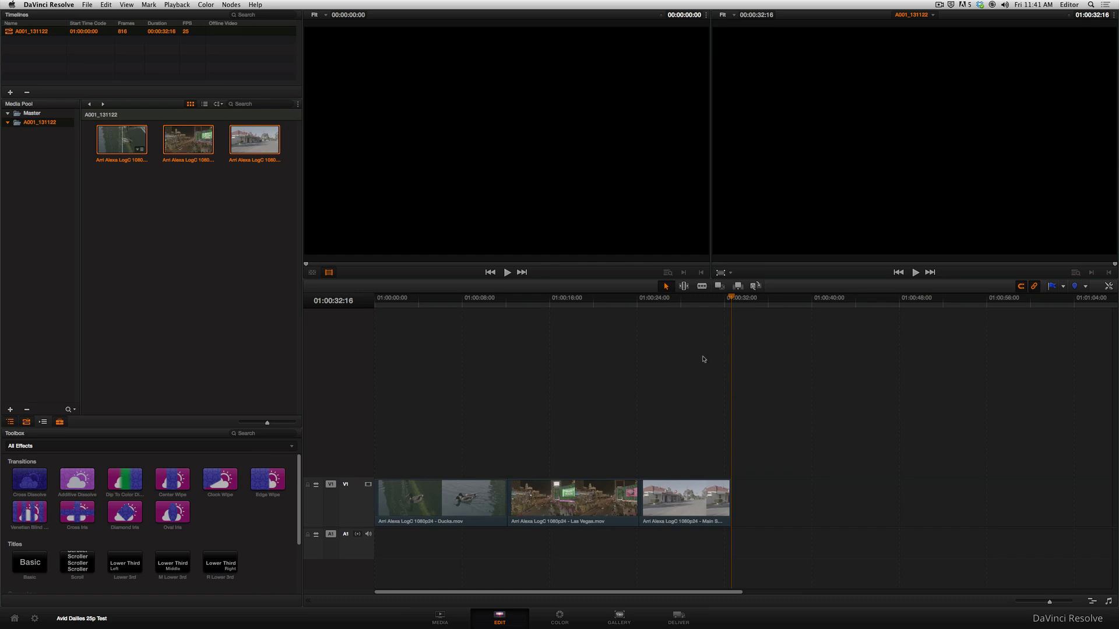
drag(671, 307, 416, 359)
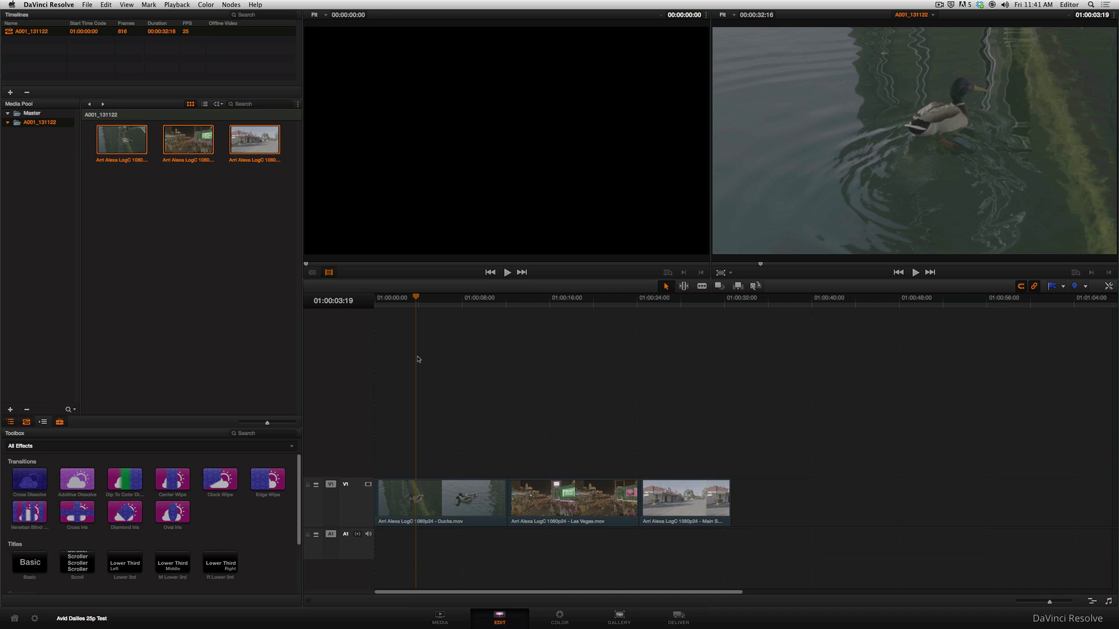
Step: On the Color page, switch the node editor from Clip to Track mode
click(564, 617)
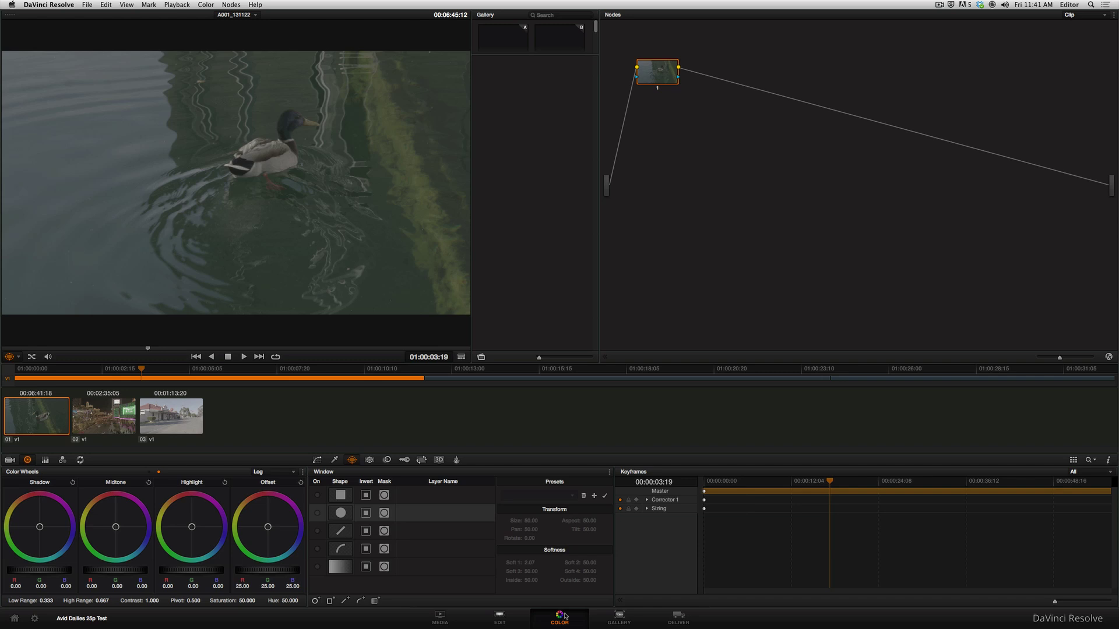
click(1078, 16)
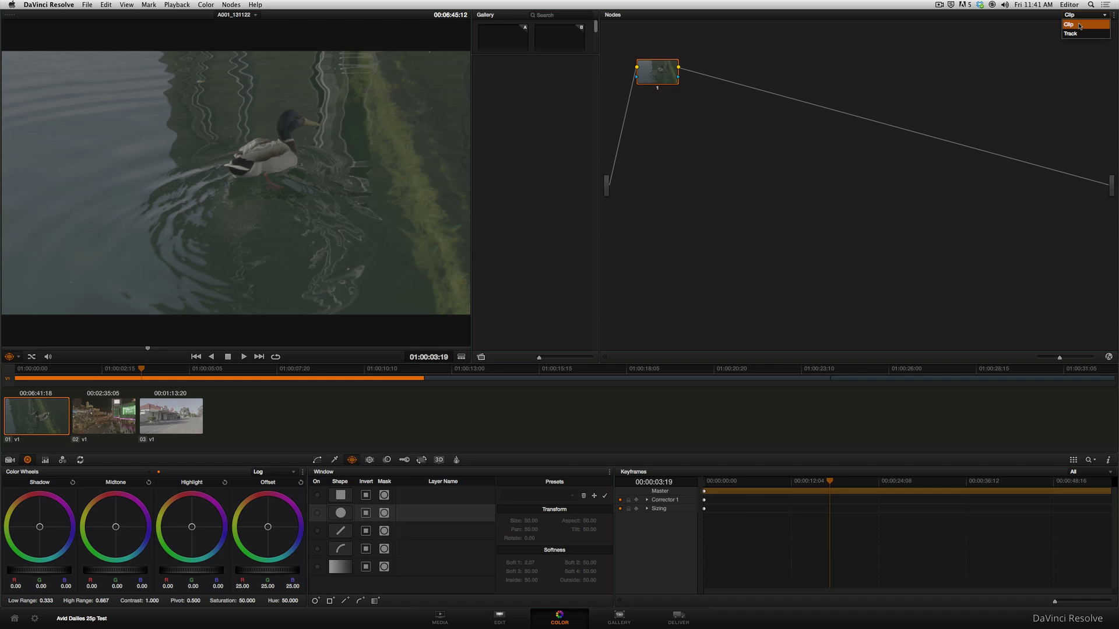
click(1078, 34)
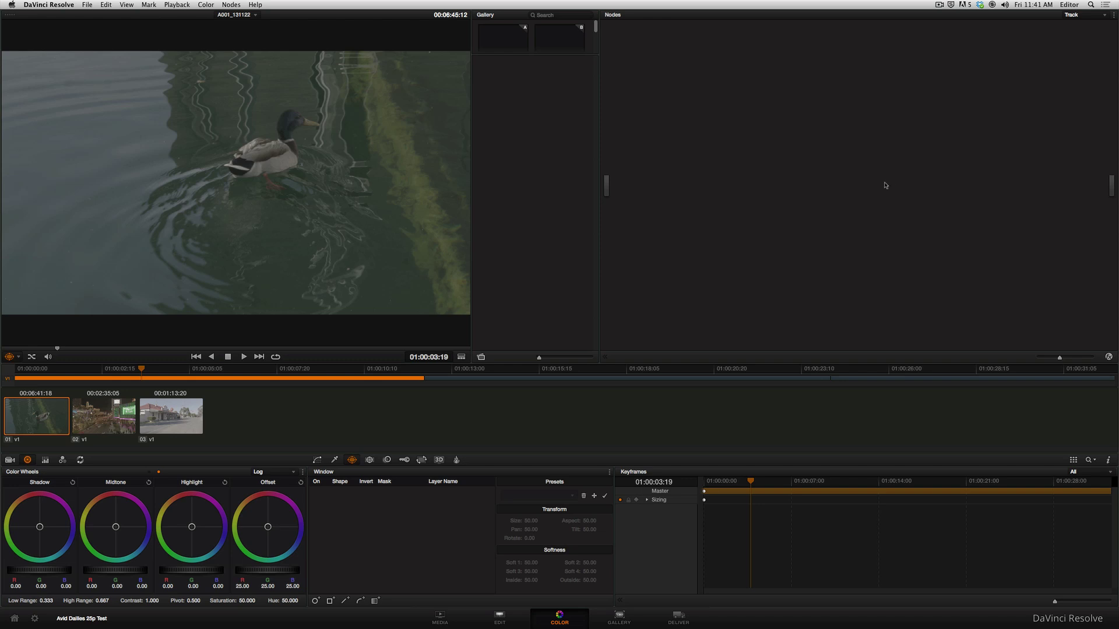
Step: Add a serial node to the track grade and apply the Arri Alexa LogC to Rec709 3D LUT to node 1
click(232, 4)
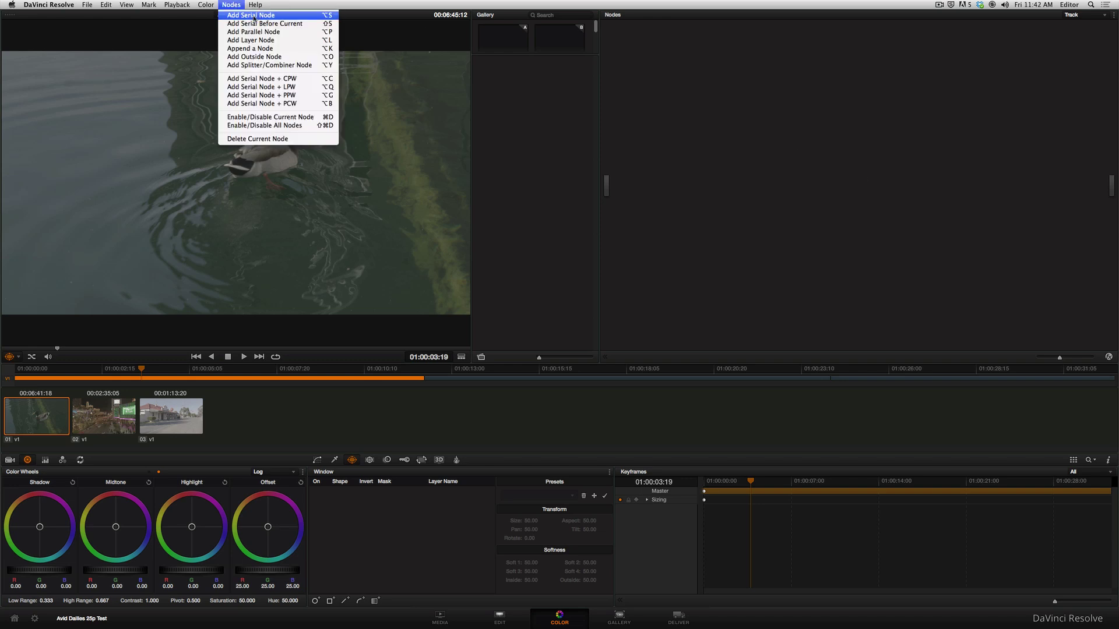
click(254, 15)
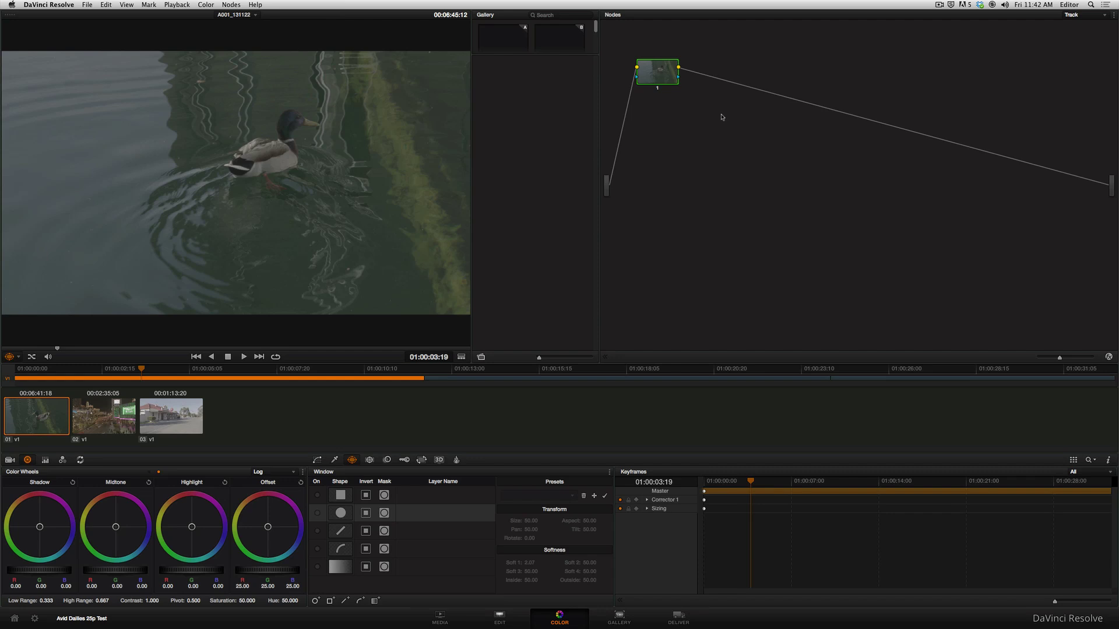
drag(657, 71, 727, 127)
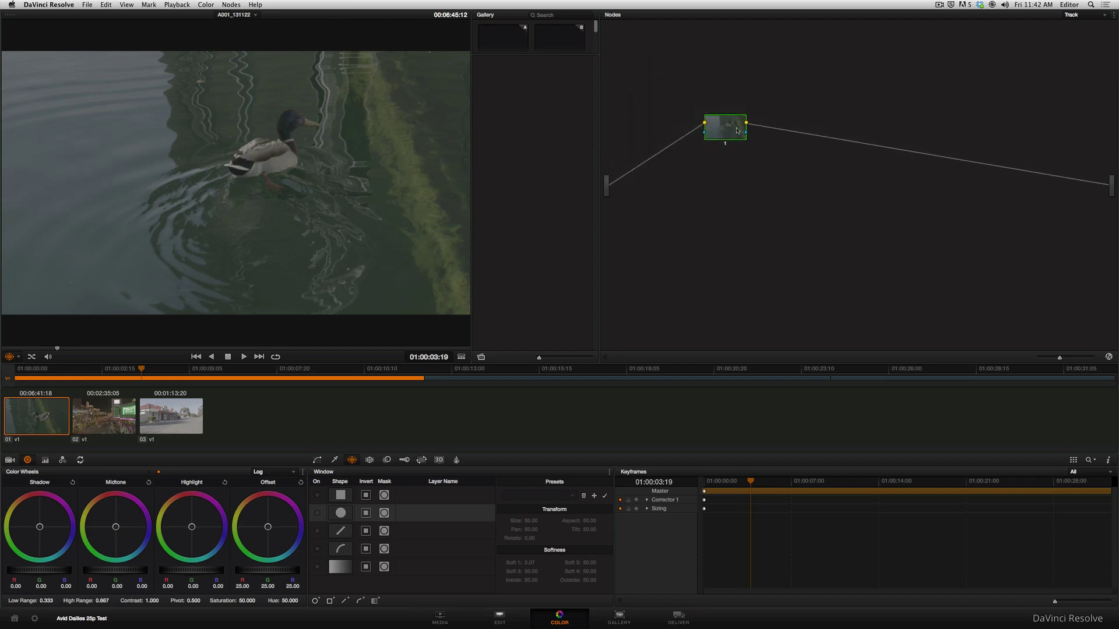
right_click(737, 130)
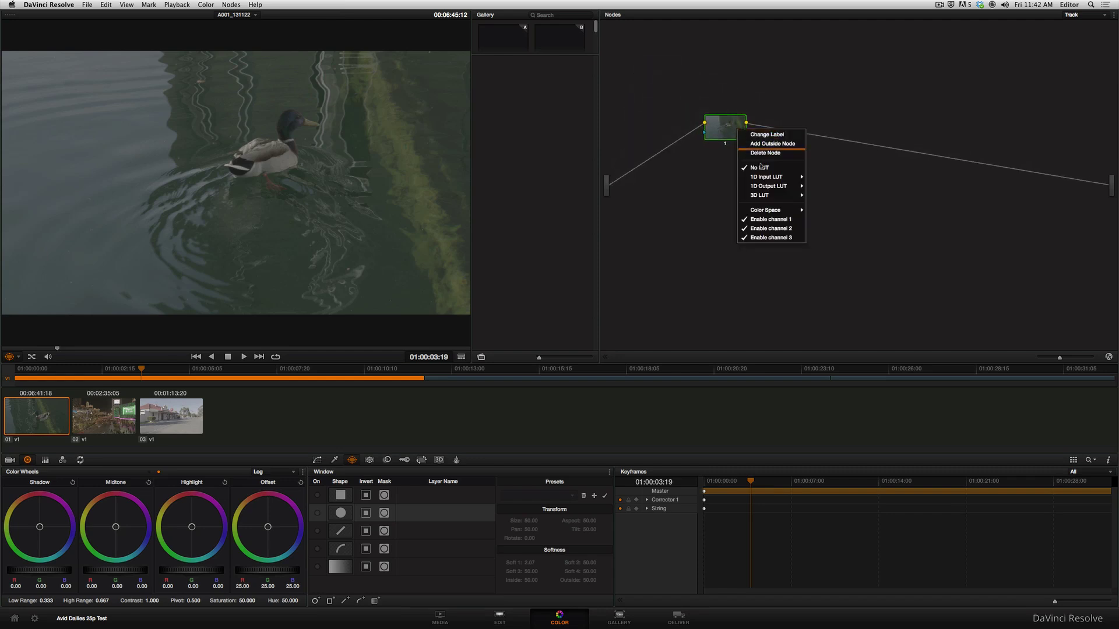
mouse_move(776, 195)
mouse_move(834, 199)
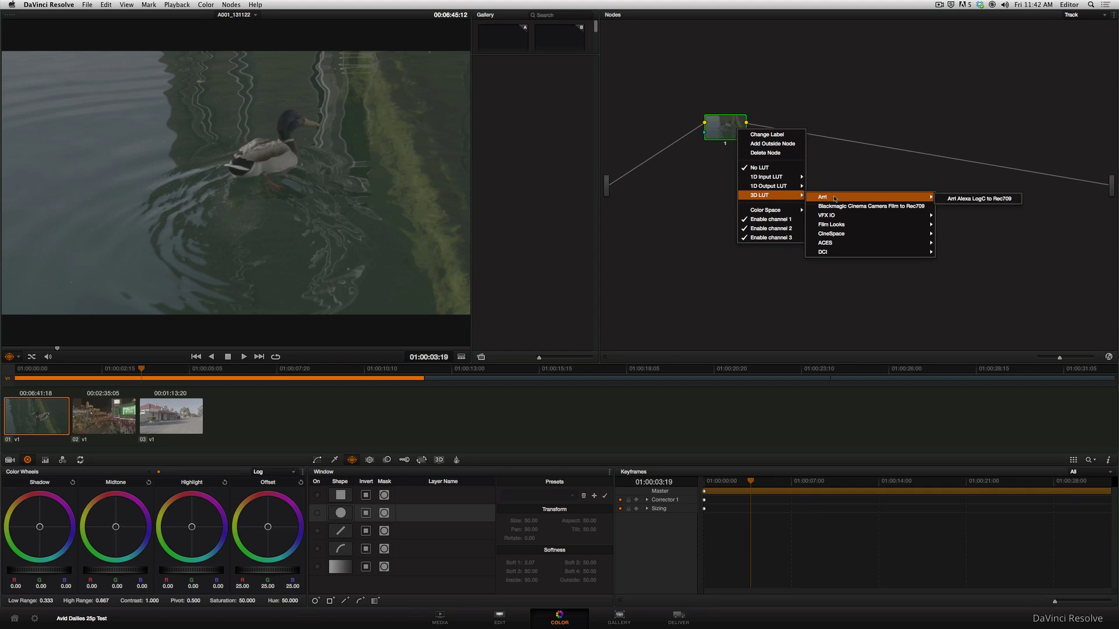
click(961, 201)
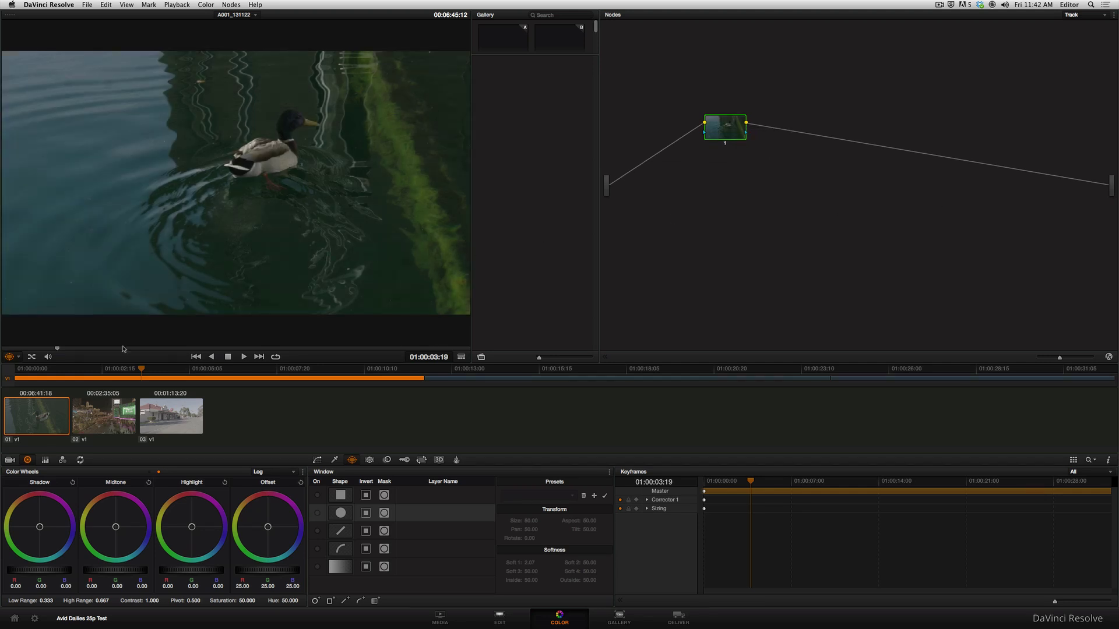
click(119, 416)
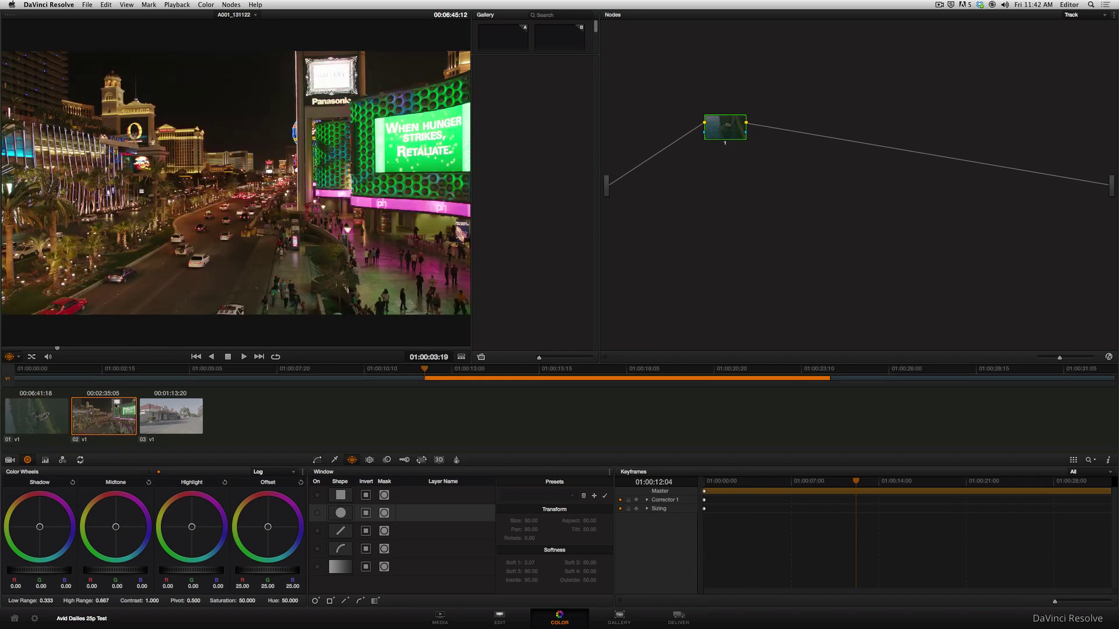
click(184, 415)
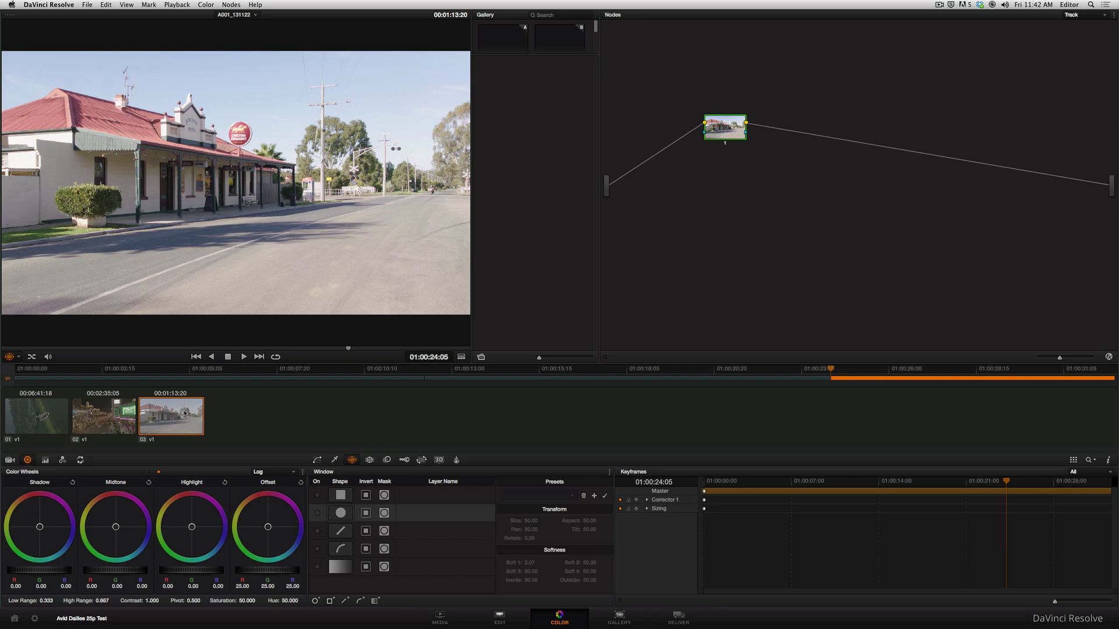
click(103, 415)
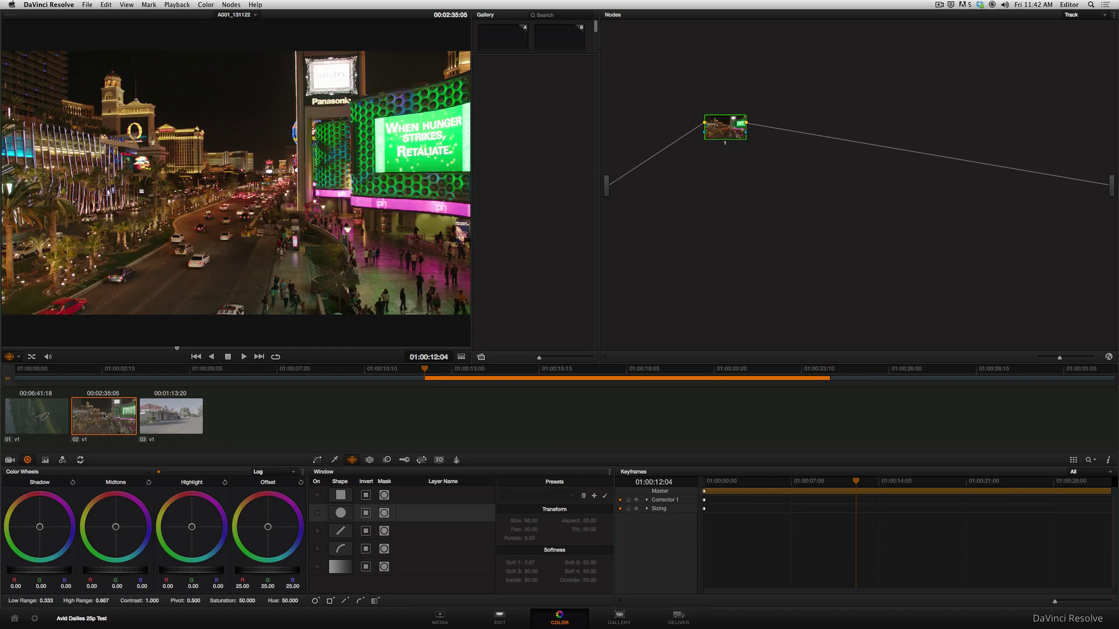
key(super+d)
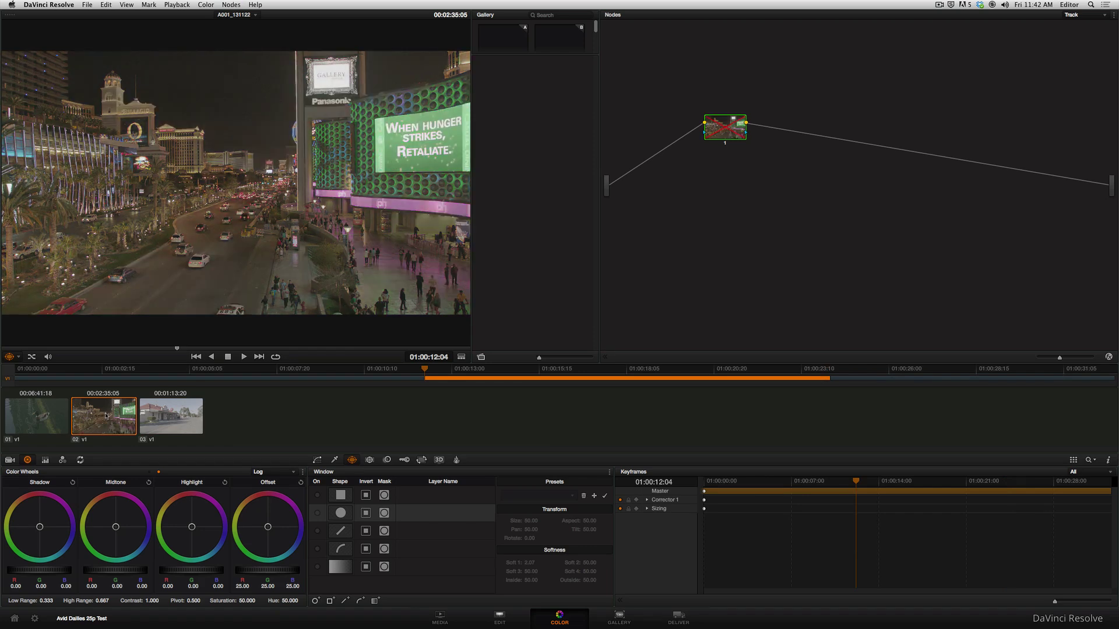
key(super+d)
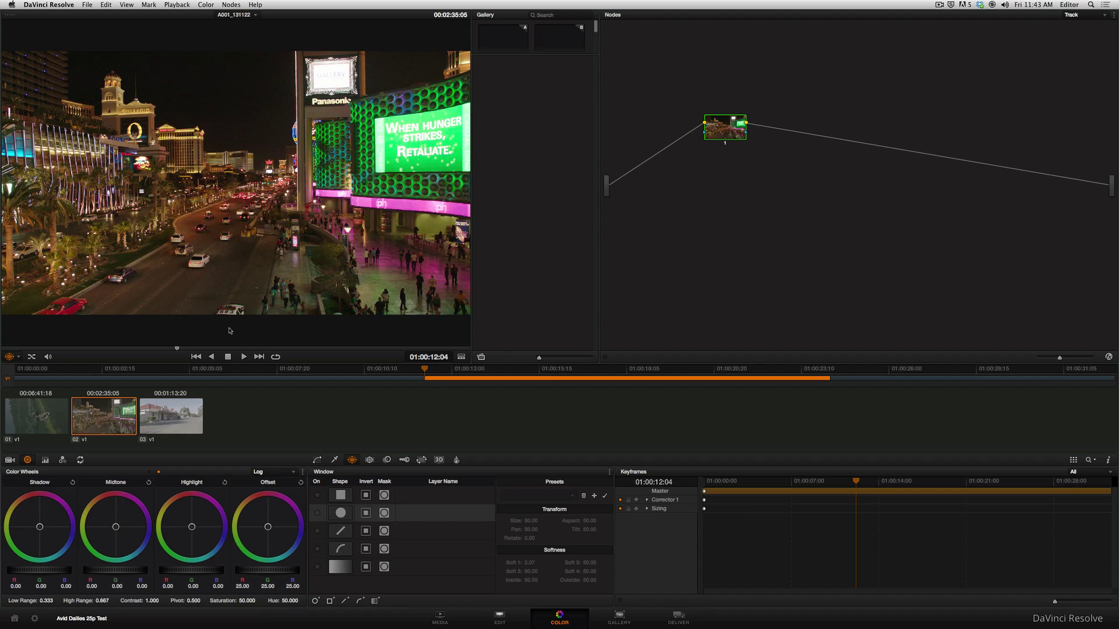
click(163, 412)
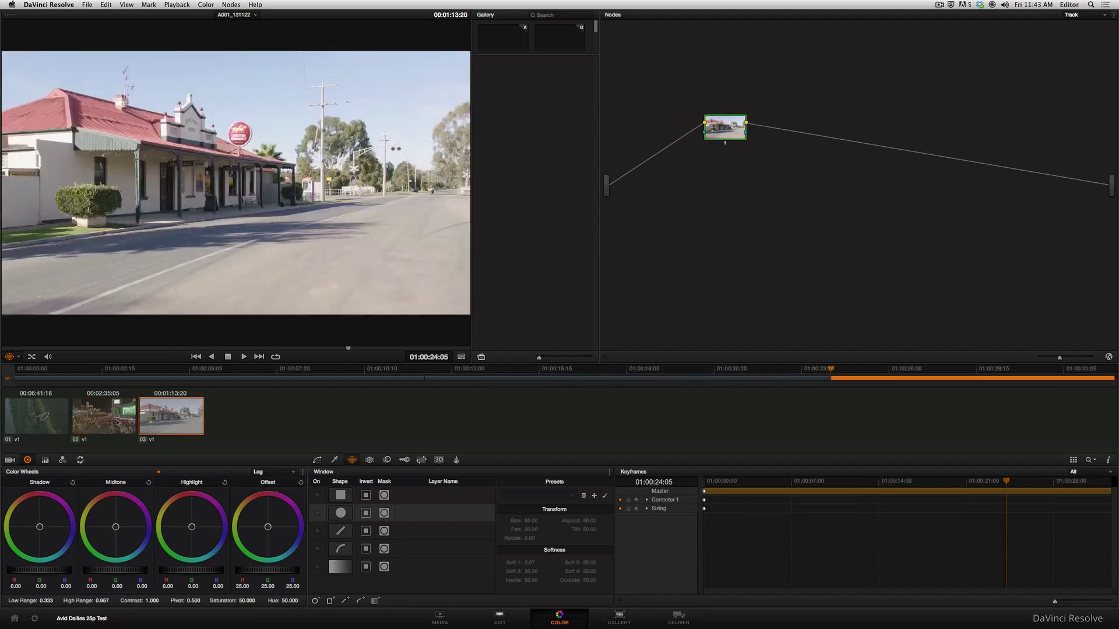
click(104, 416)
click(57, 422)
click(103, 416)
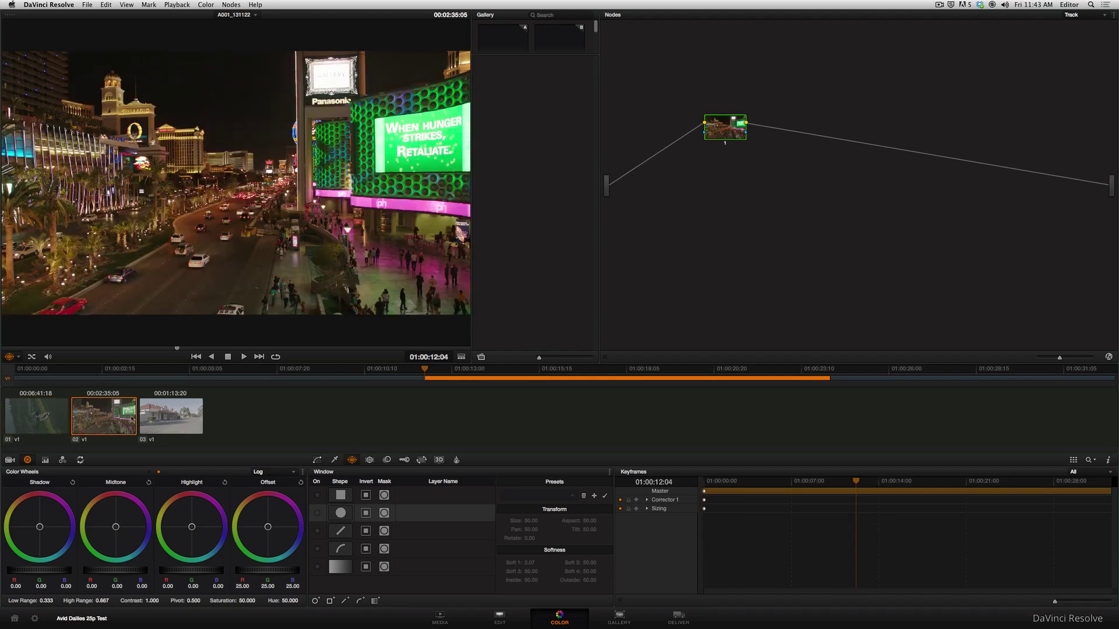
click(161, 418)
click(113, 418)
Step: Return to clip-level grading and grade the duck clip in Log mode with raised offset and slightly deeper shadows
click(1083, 16)
click(1079, 25)
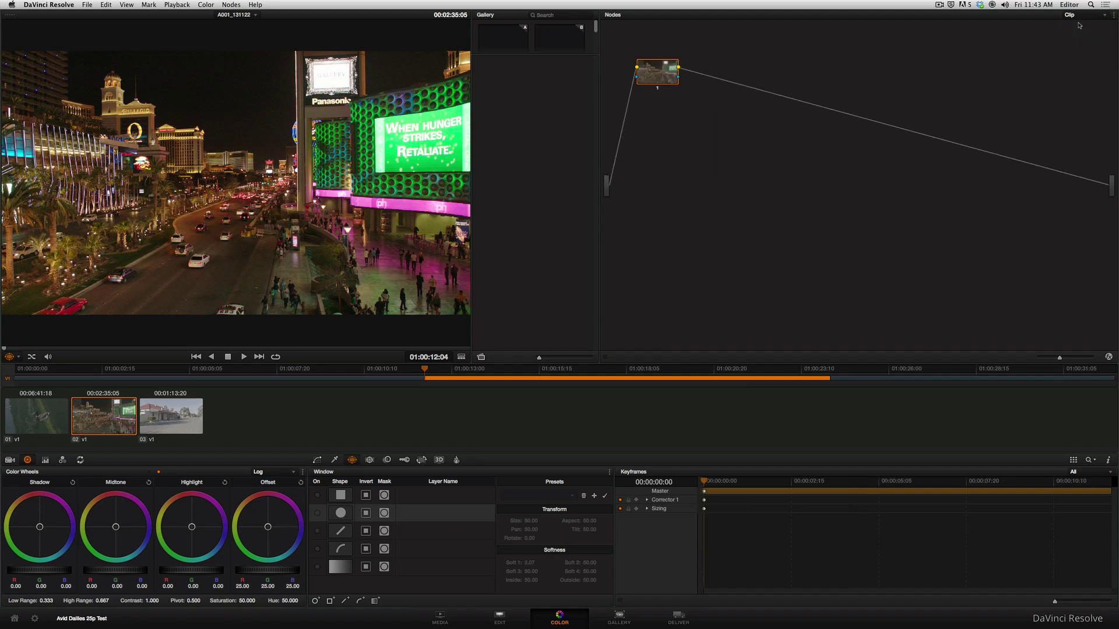
drag(653, 71, 747, 112)
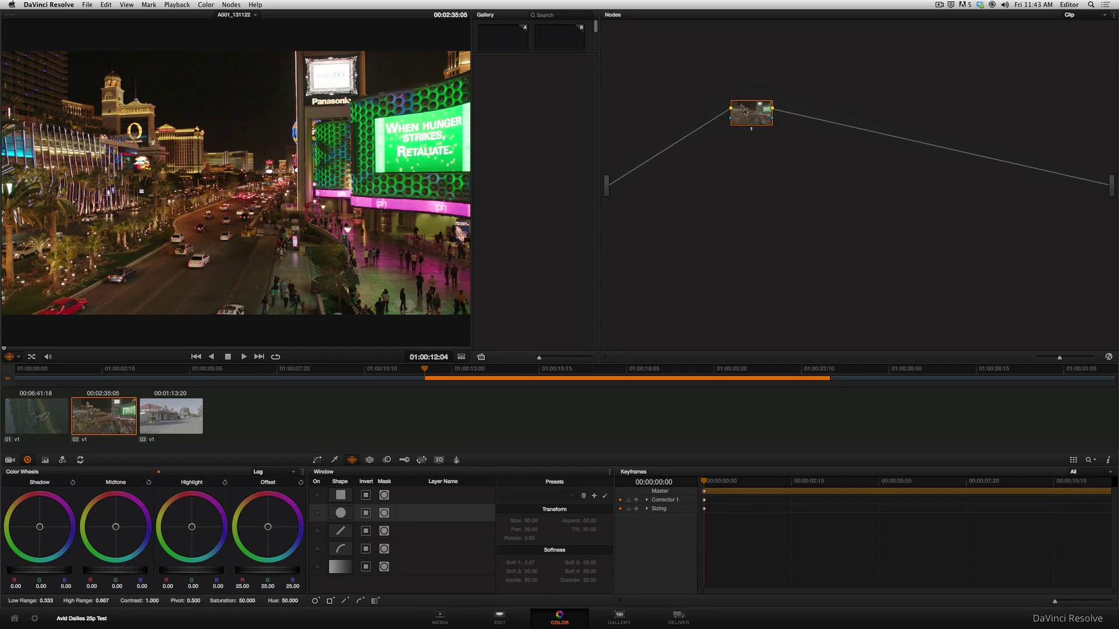
click(54, 417)
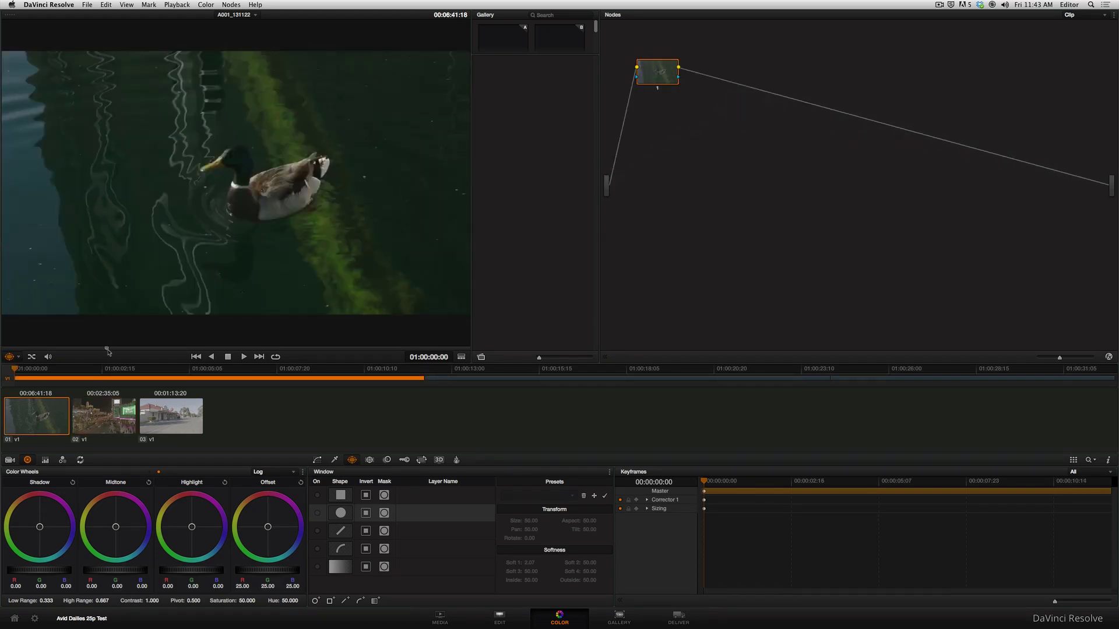
drag(108, 351, 80, 352)
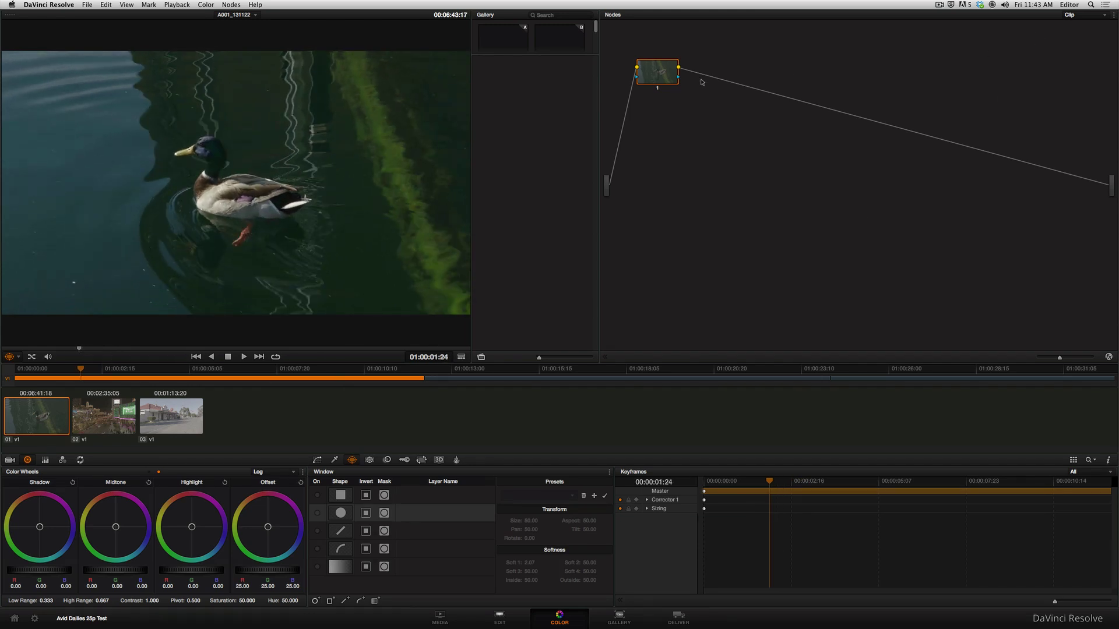
drag(652, 73, 702, 113)
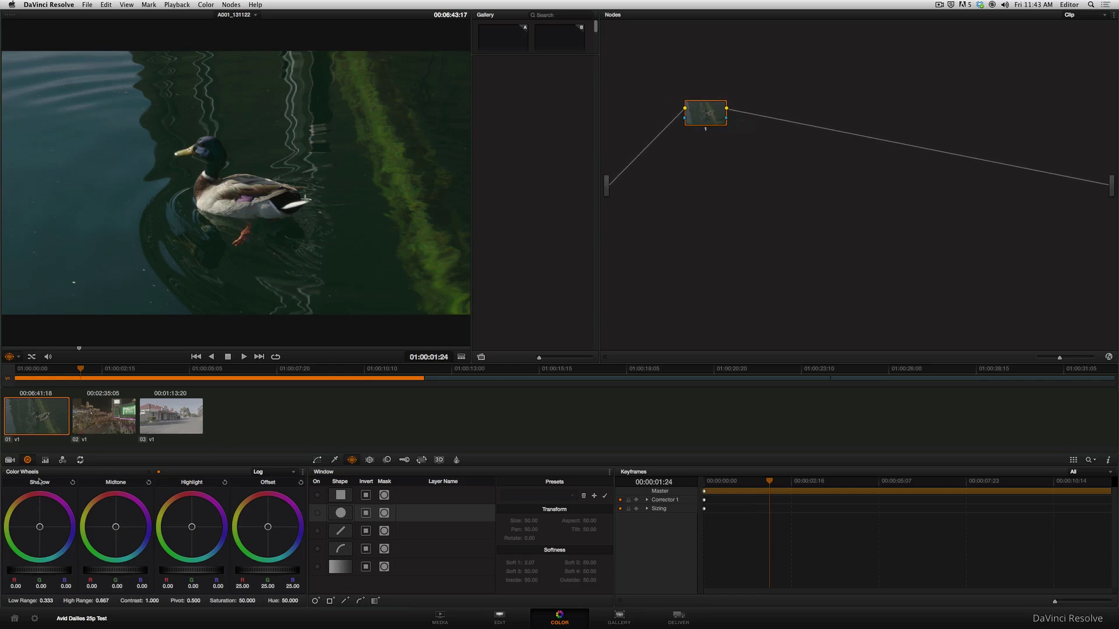
click(275, 473)
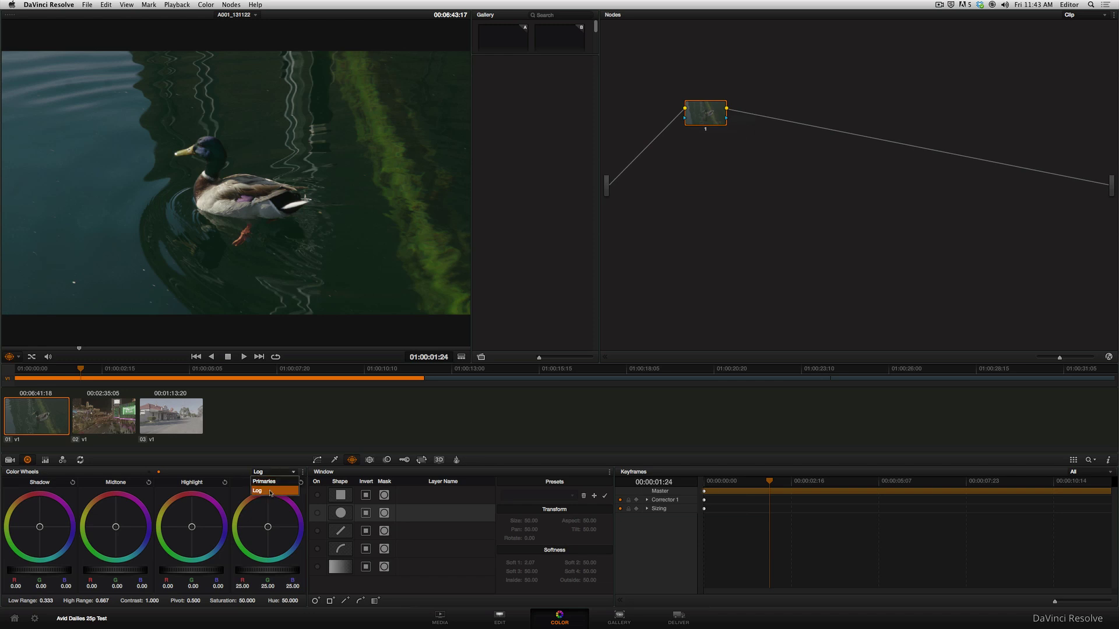
click(271, 491)
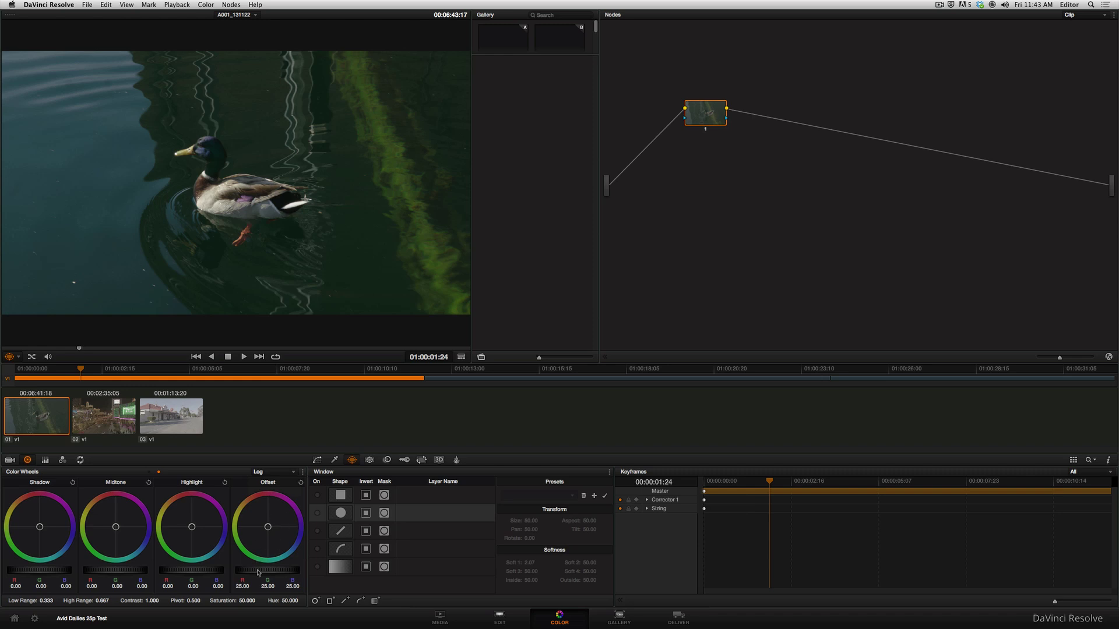
drag(263, 574, 345, 578)
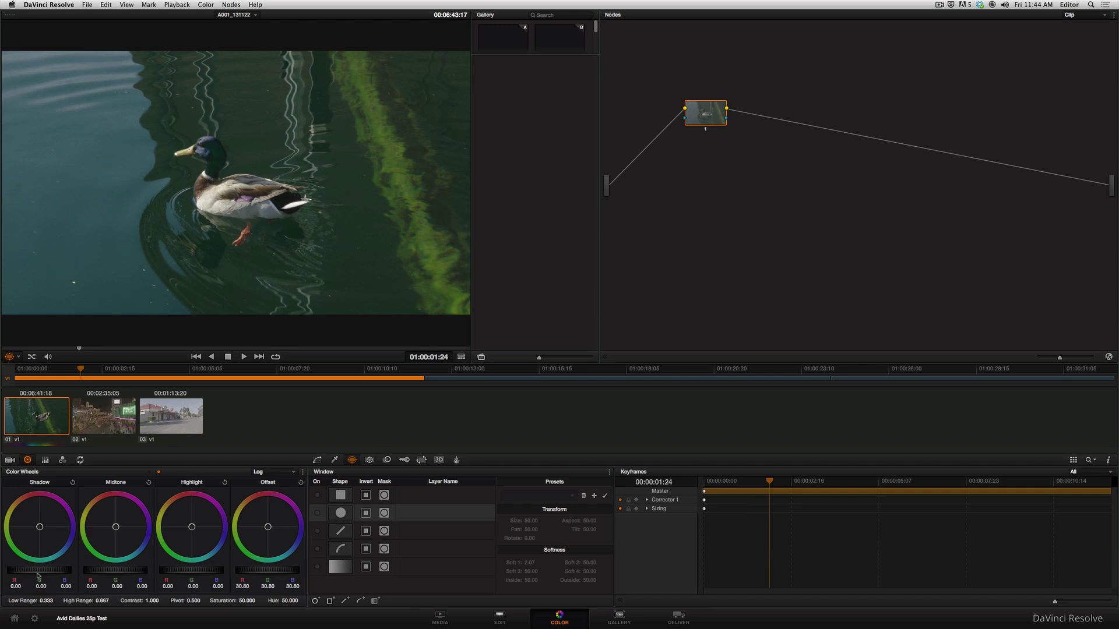
drag(55, 573, 15, 573)
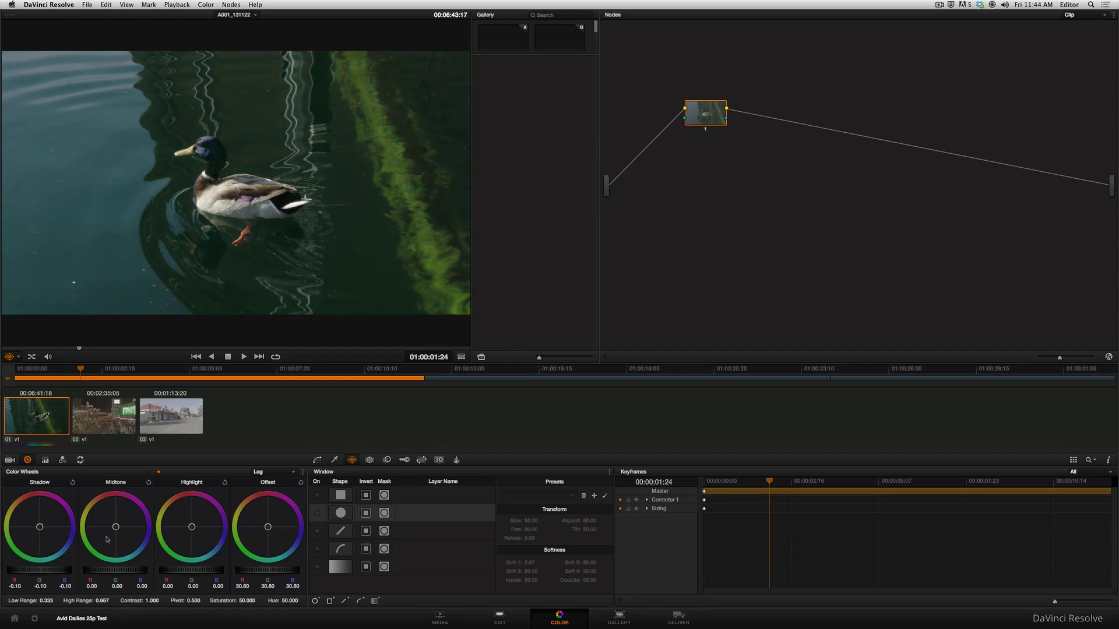
Step: Lower the Main Street clip's offset and pull its highlights down to -0.08
click(116, 418)
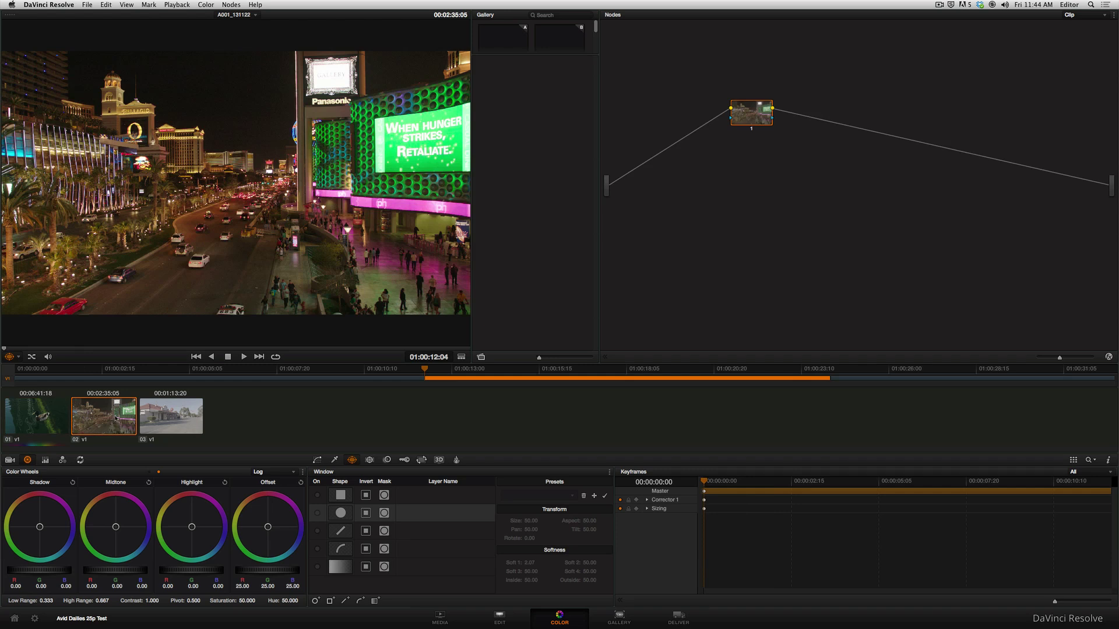
click(173, 416)
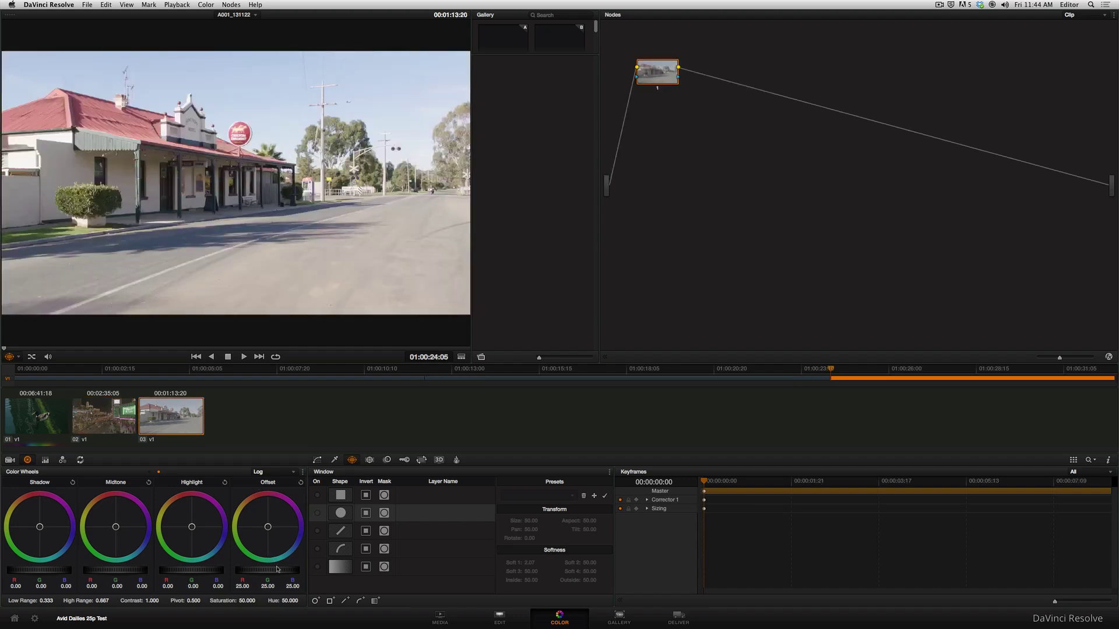
drag(280, 571, 193, 564)
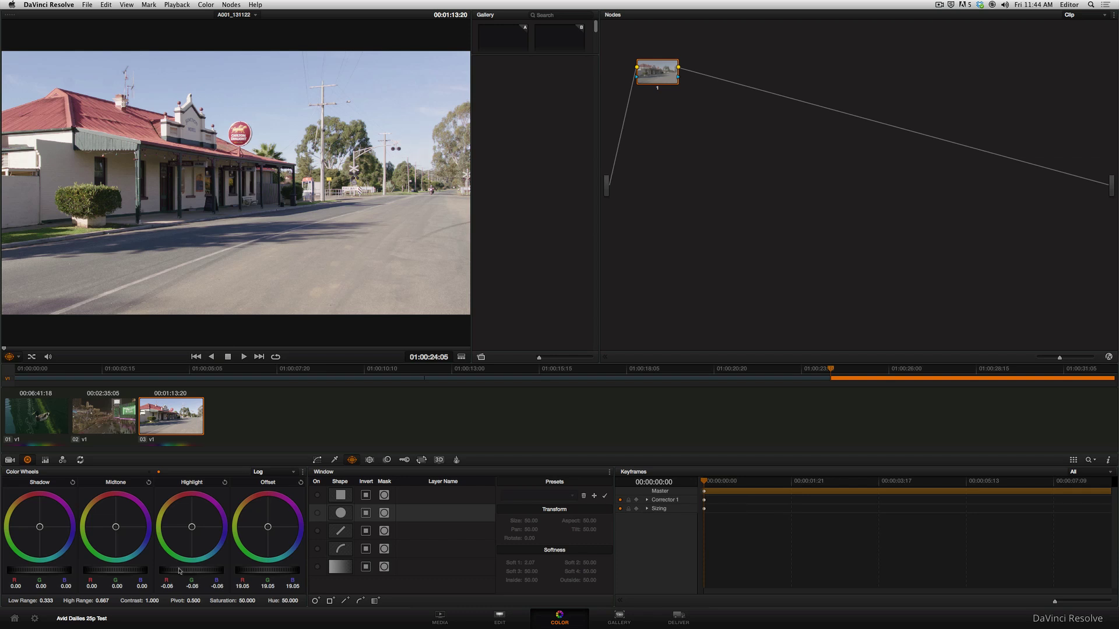
drag(179, 571, 172, 571)
Step: Toggle the Main Street clip grade off and on, then view the track-level node graph
key(super+d)
key(super+d)
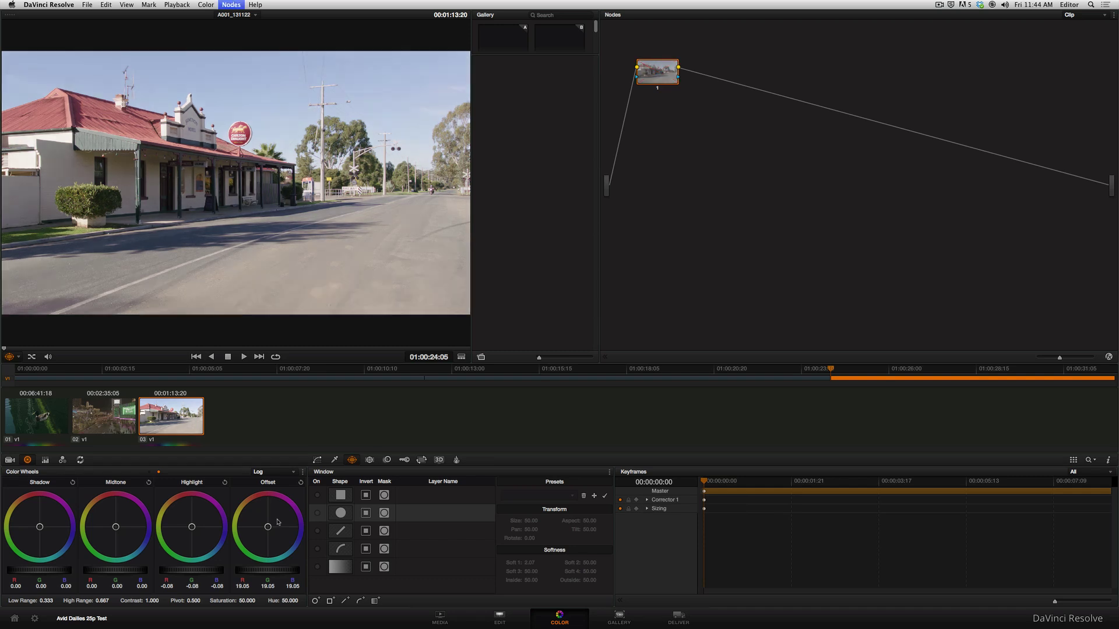
Step: Toggle the track grade off and back on, return to clip grading, and select the duck clip
key(super+d)
key(super+d)
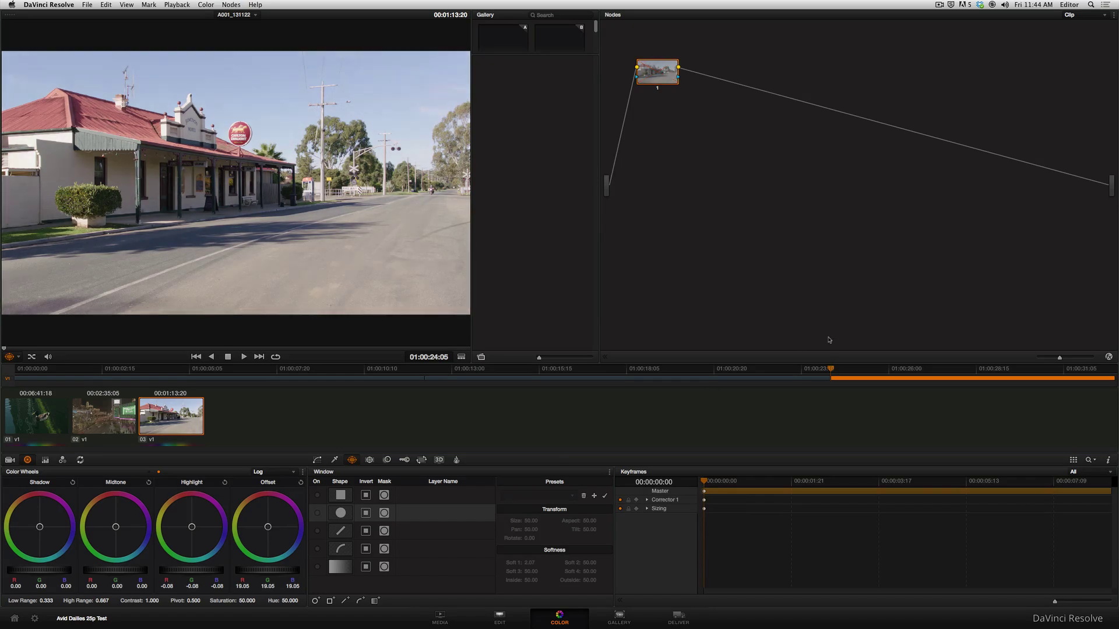
click(1077, 17)
click(1071, 33)
key(super+d)
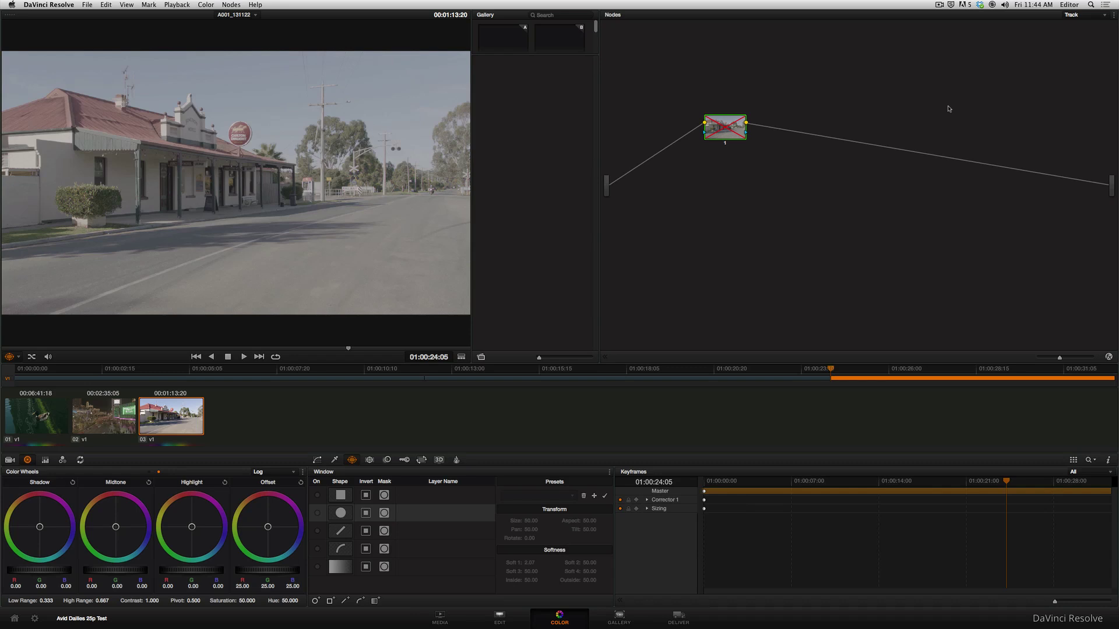
key(super+d)
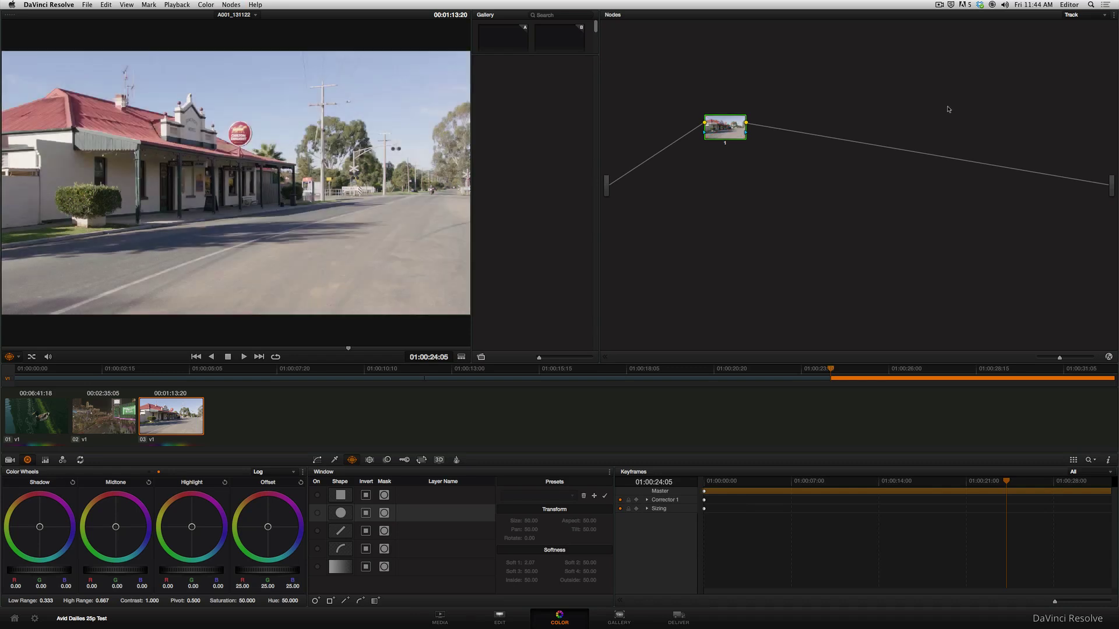
click(1097, 17)
click(1074, 25)
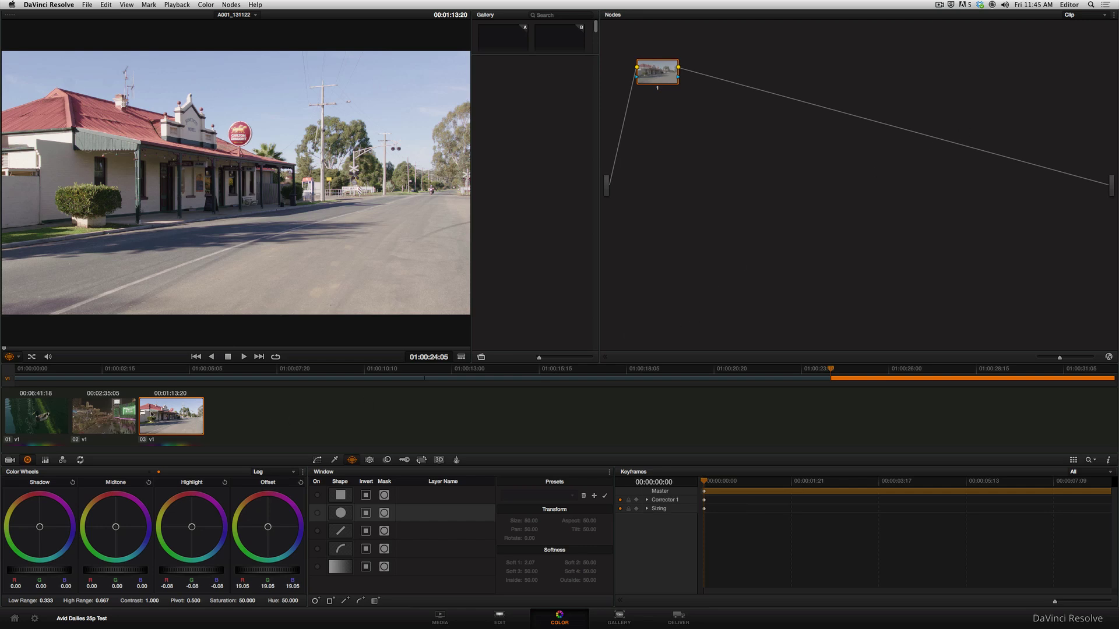
click(105, 416)
click(53, 420)
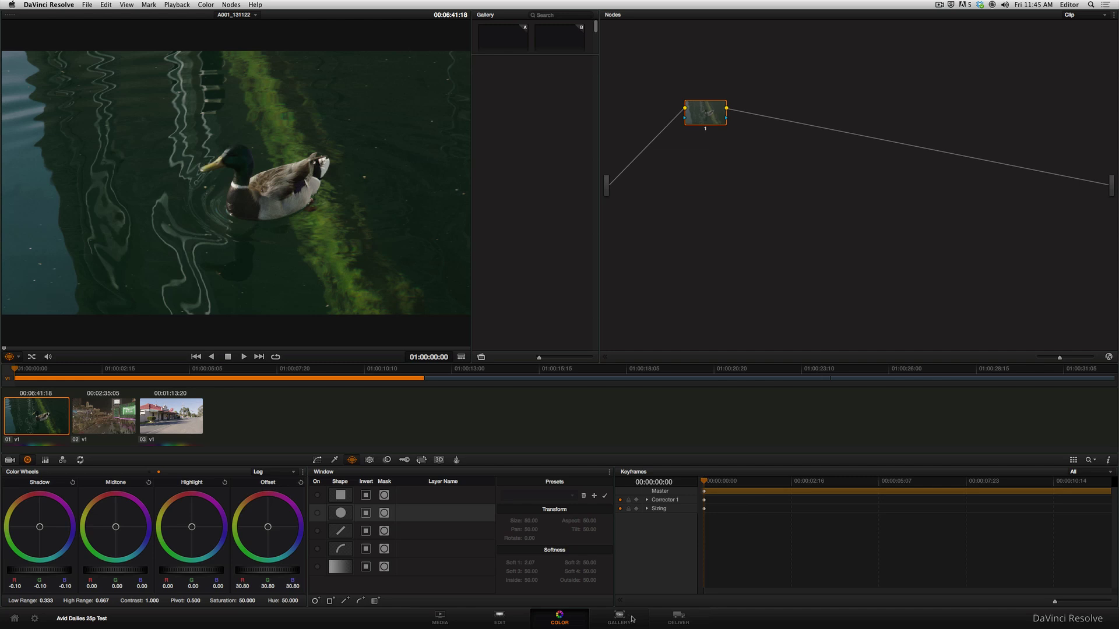
Step: On the Deliver page, scrub the graded clips from the timeline start through Main Street to the end
click(684, 620)
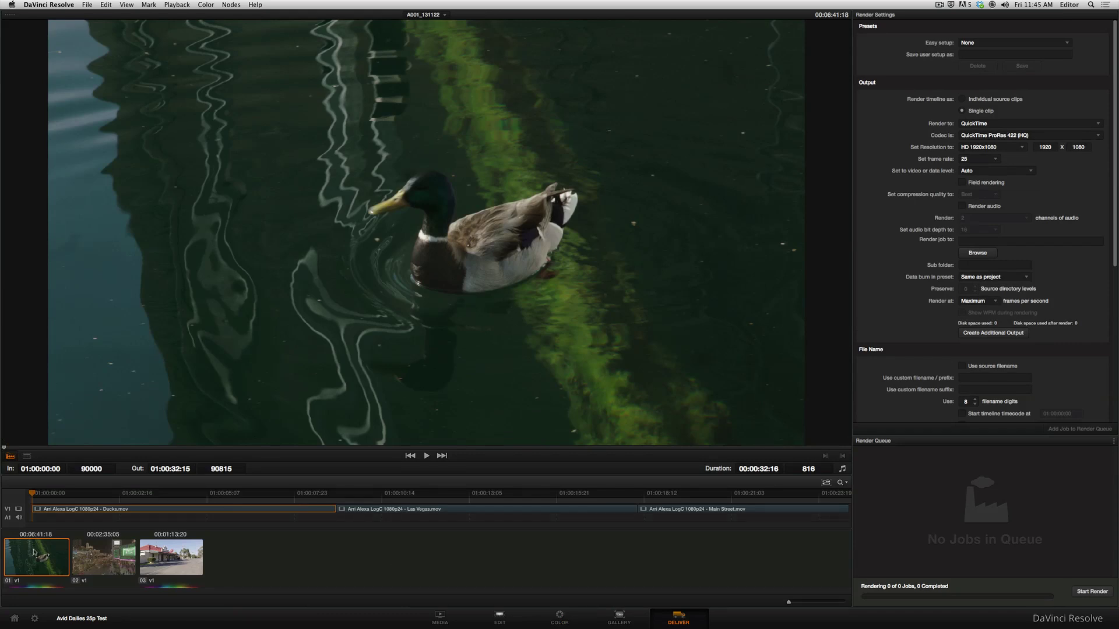
mouse_move(40, 494)
mouse_down()
mouse_move(55, 494)
mouse_move(32, 495)
mouse_up()
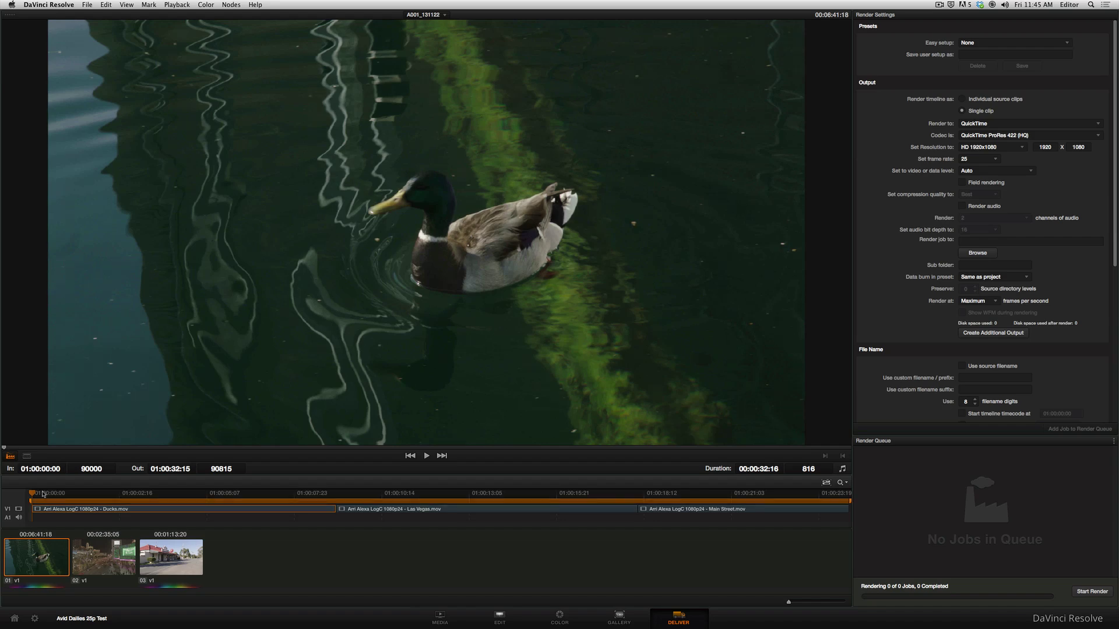
click(179, 561)
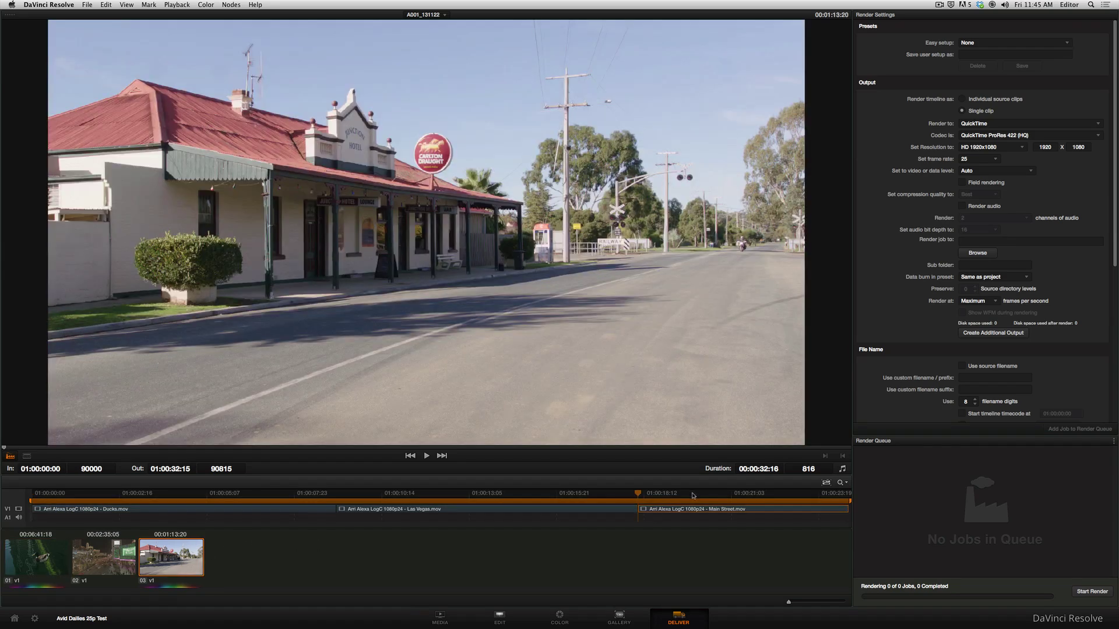
click(781, 495)
drag(811, 499, 857, 500)
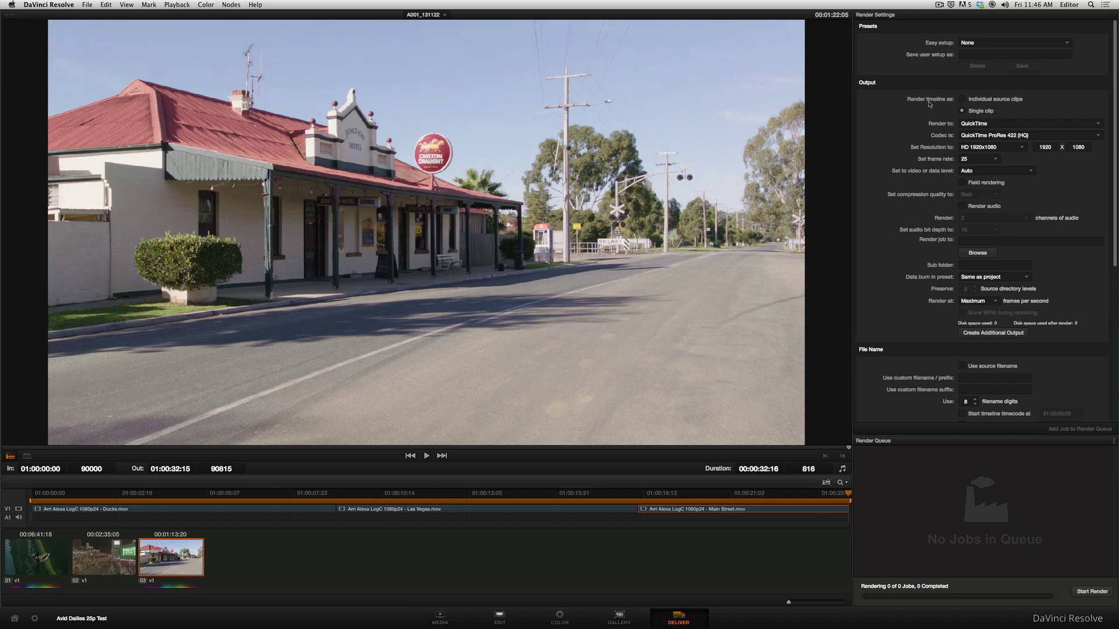
Step: Render timeline as individual source clips and set the output format to MXF
click(1001, 100)
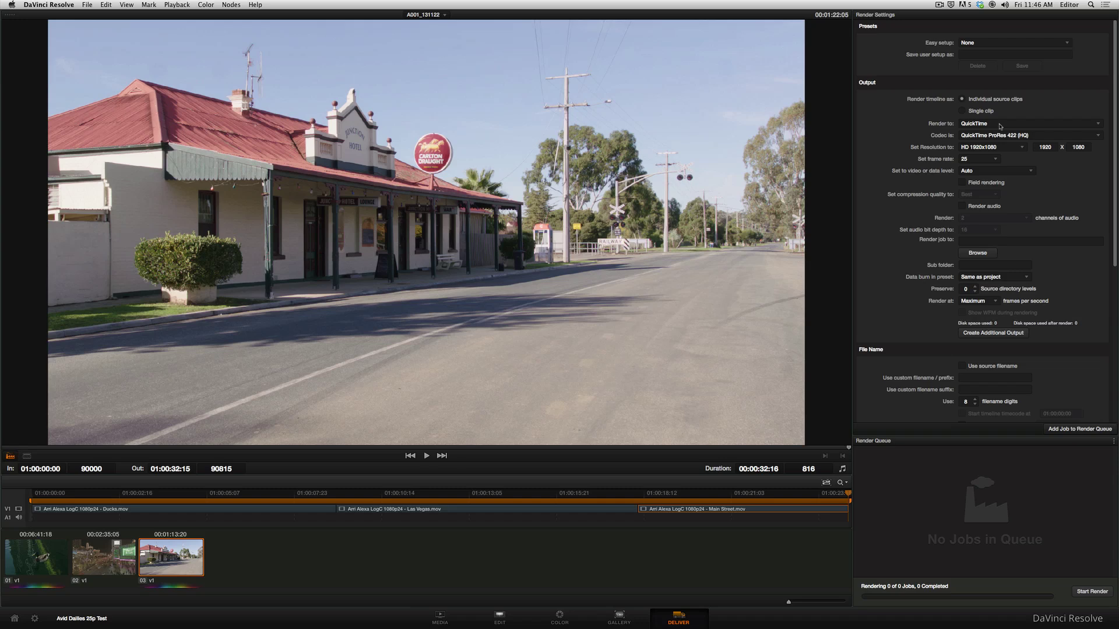
click(1000, 126)
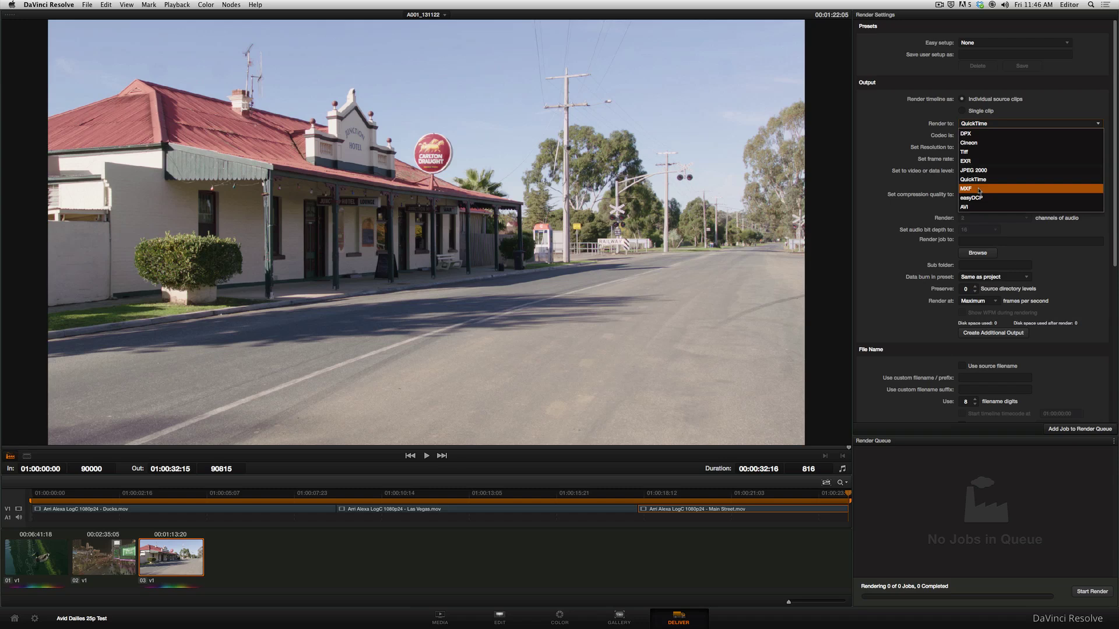
click(896, 127)
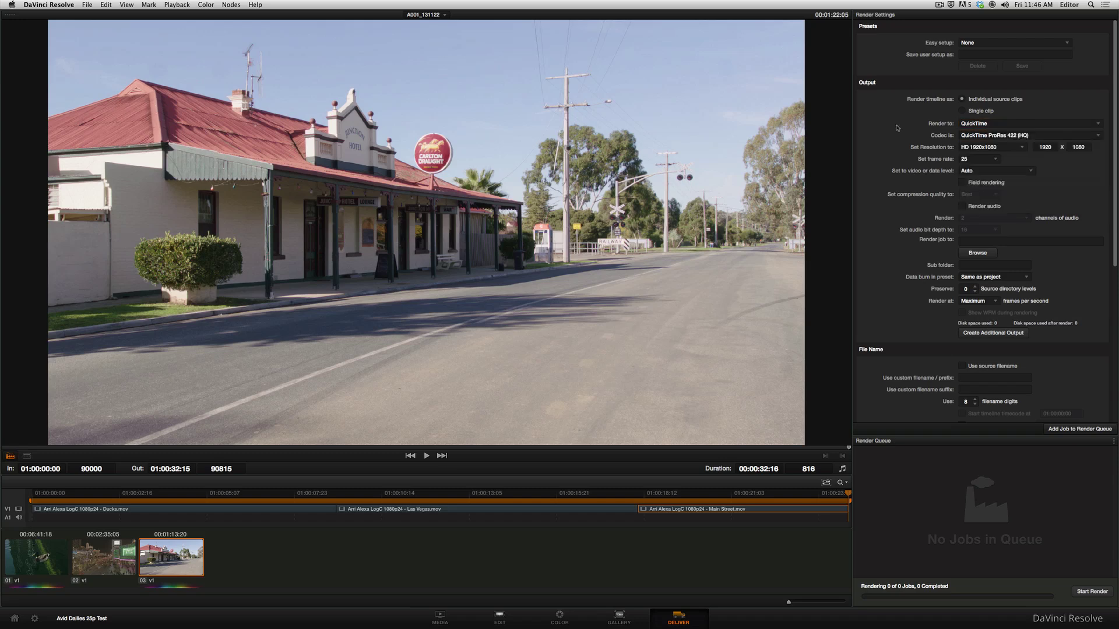
click(1002, 124)
click(991, 184)
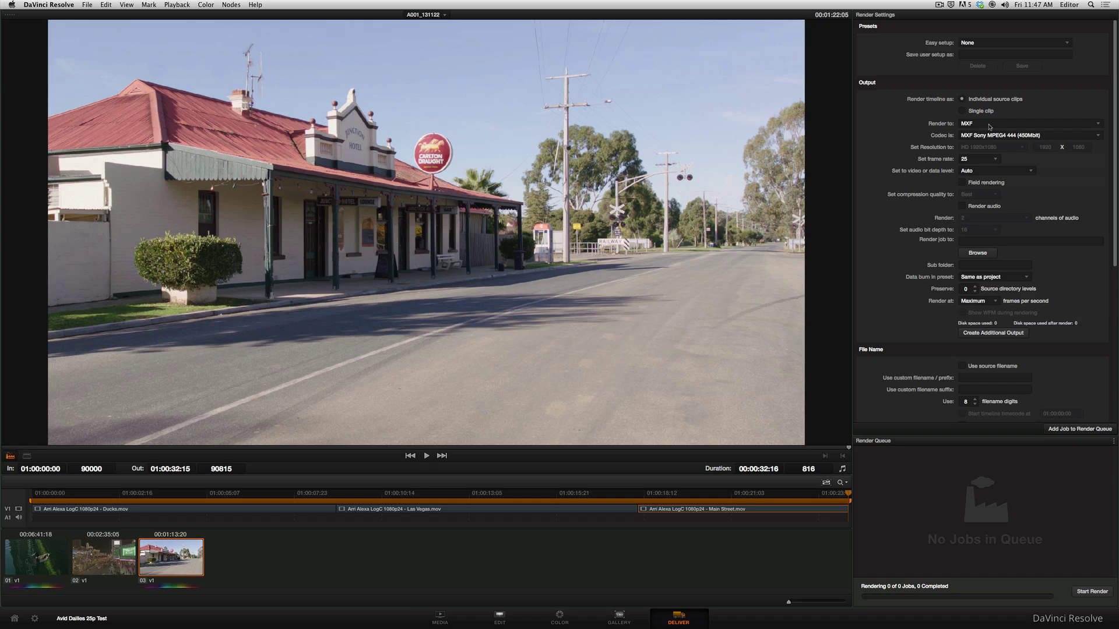
Step: Set the render format to QuickTime with the DNxHD 1080p 36 8b codec
click(989, 125)
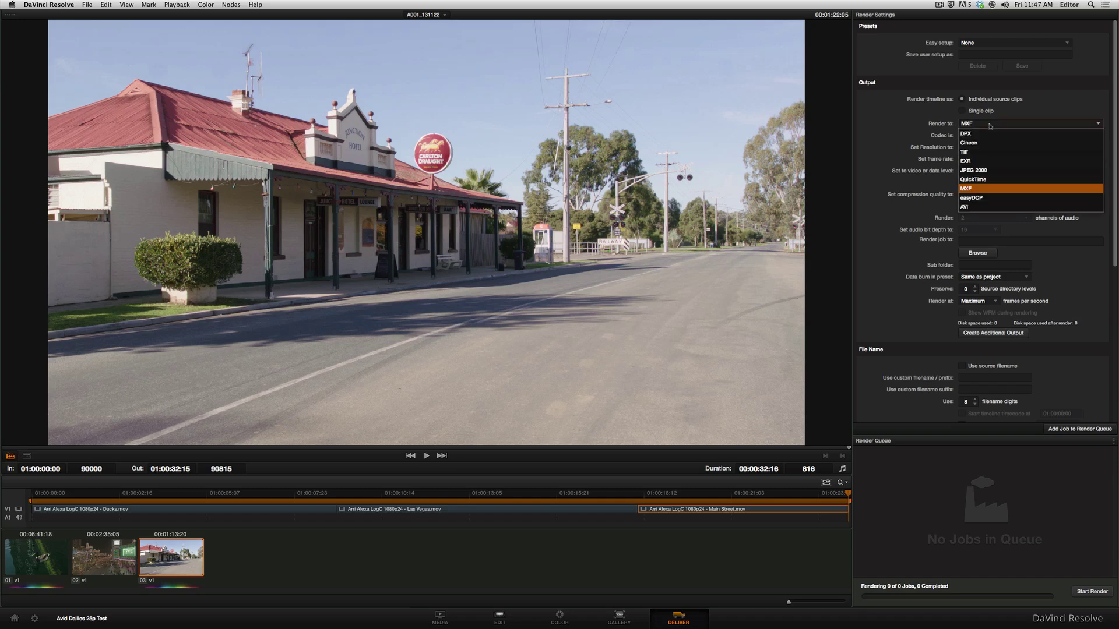
click(985, 175)
click(999, 138)
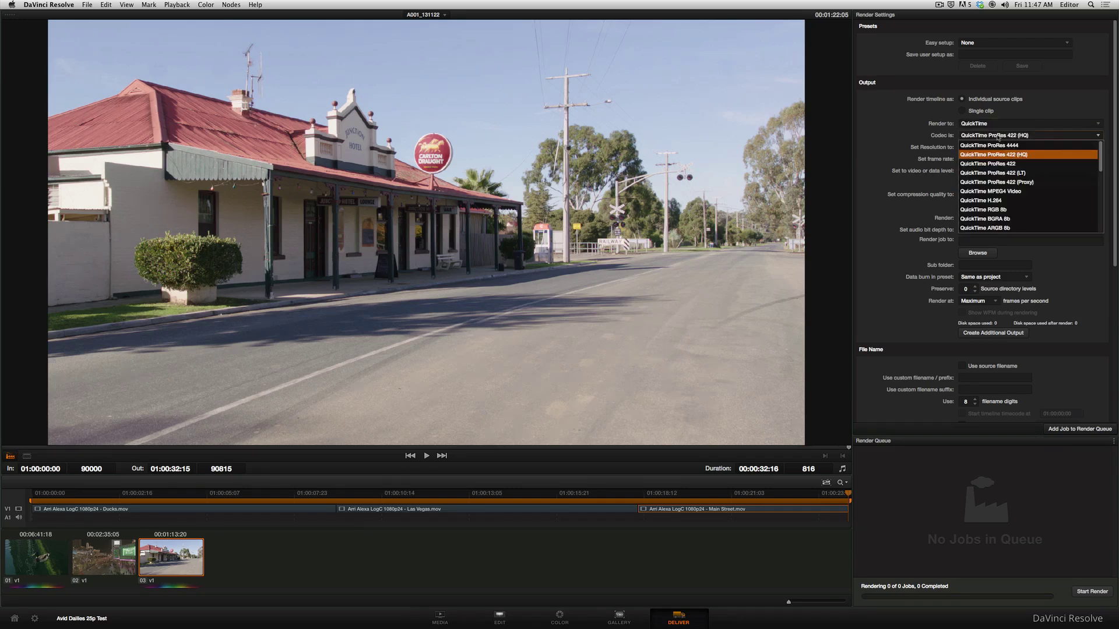
scroll(1028, 179, down, 5)
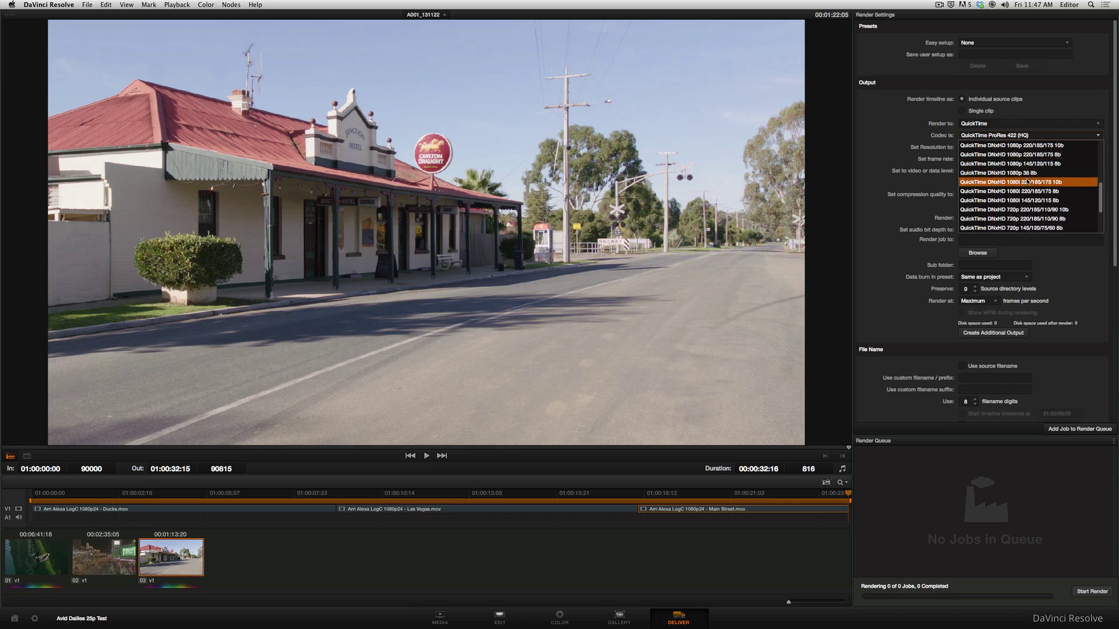
click(1028, 179)
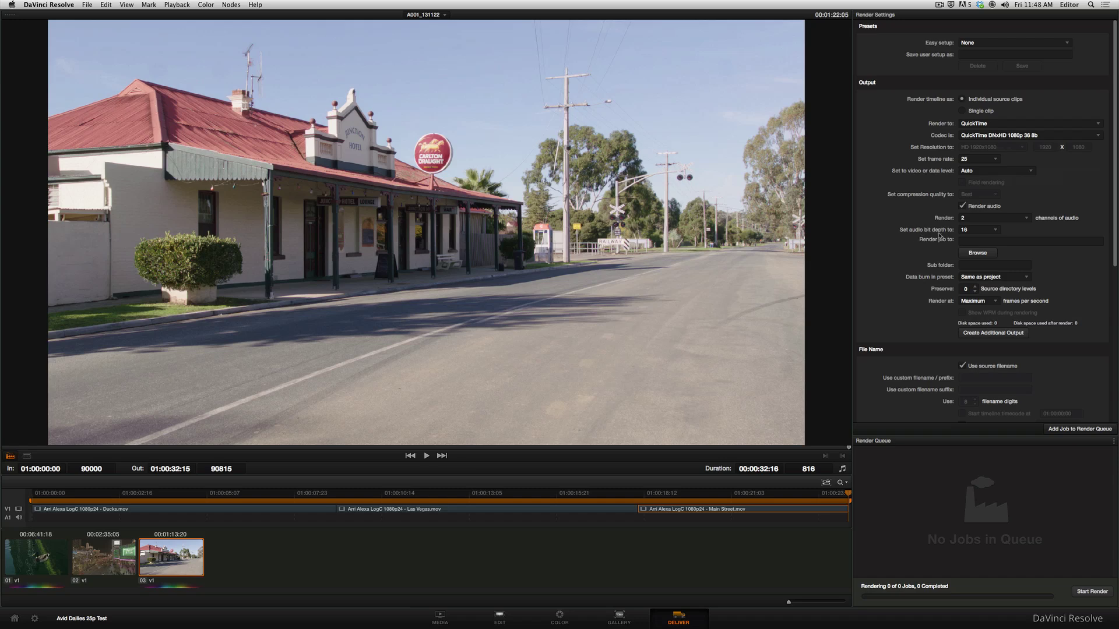
Step: Browse through Workflow Tutorials_0001 > 2 Assets > Video to the Transcodes folder as the render destination
click(975, 255)
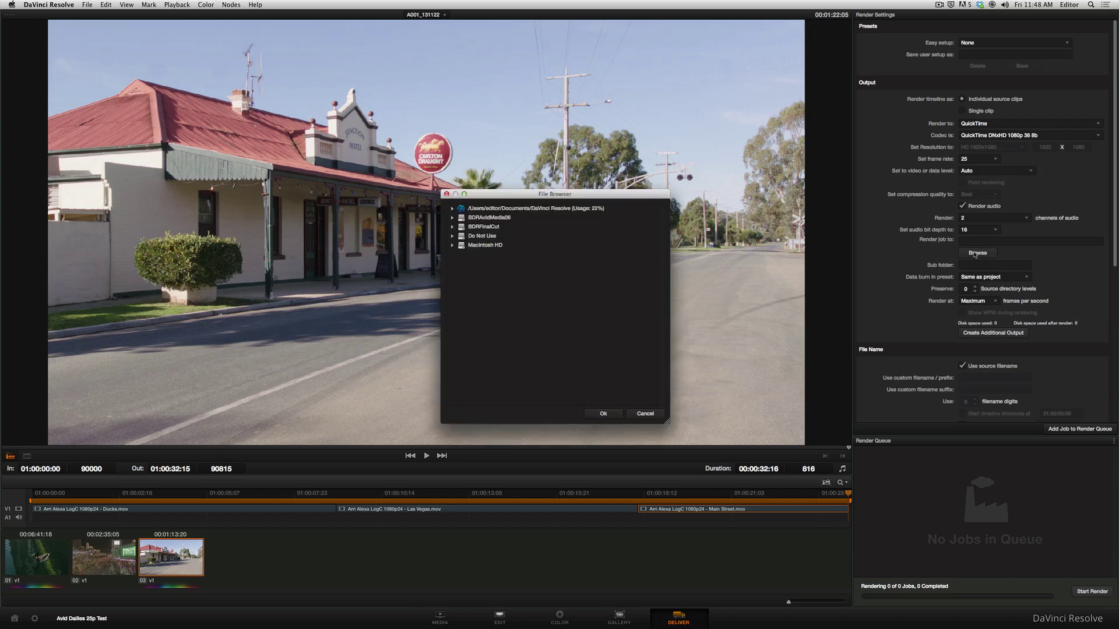
click(453, 236)
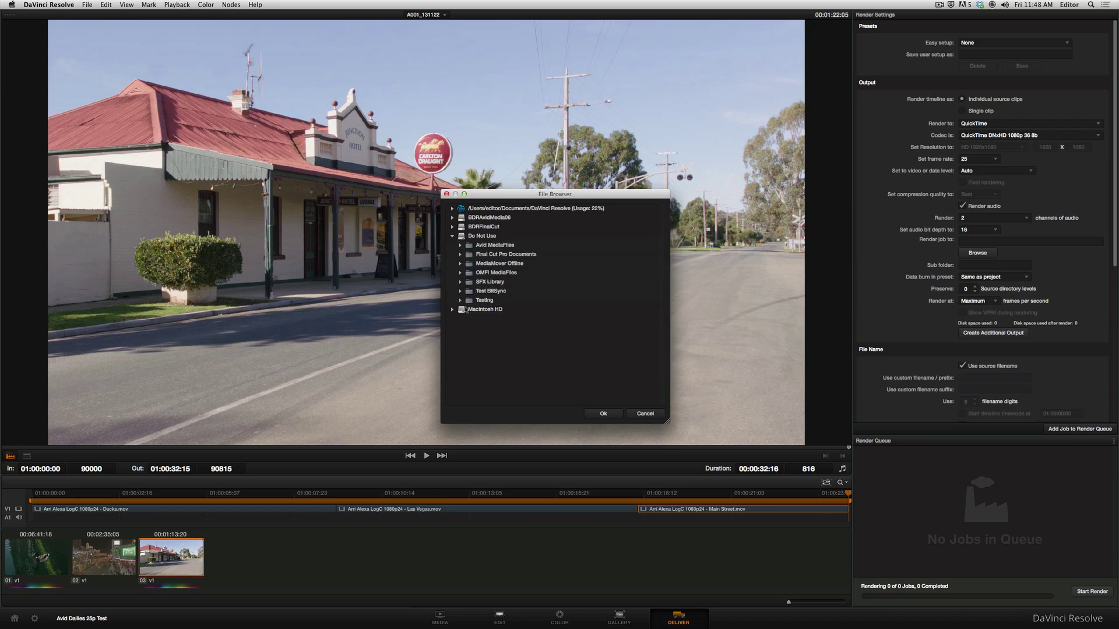
click(470, 309)
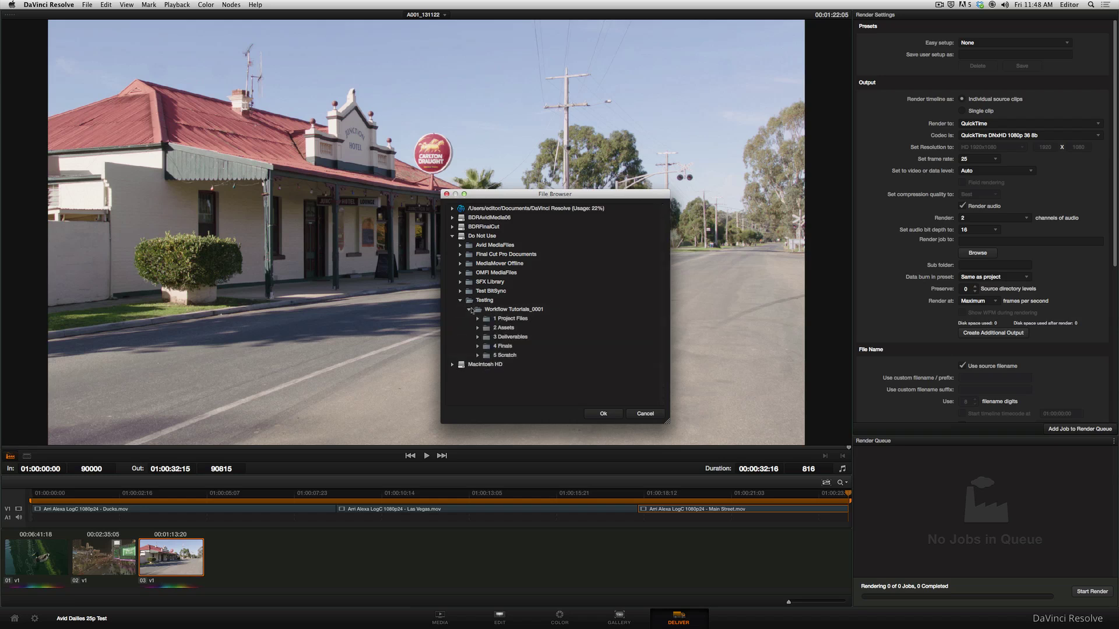
click(478, 328)
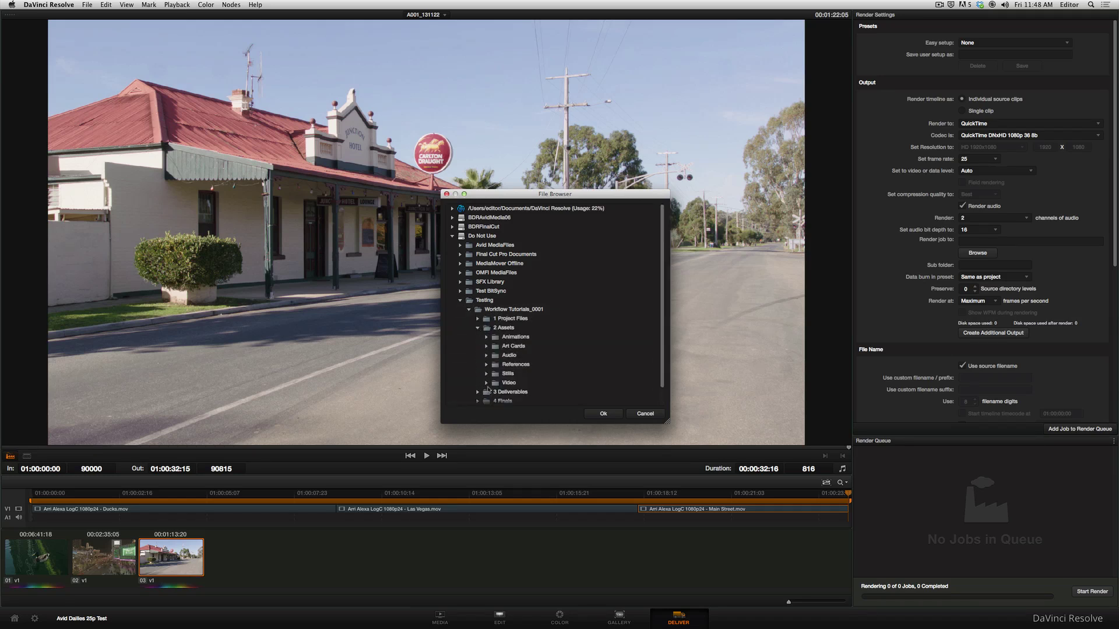
click(487, 383)
scroll(547, 354, down, 2)
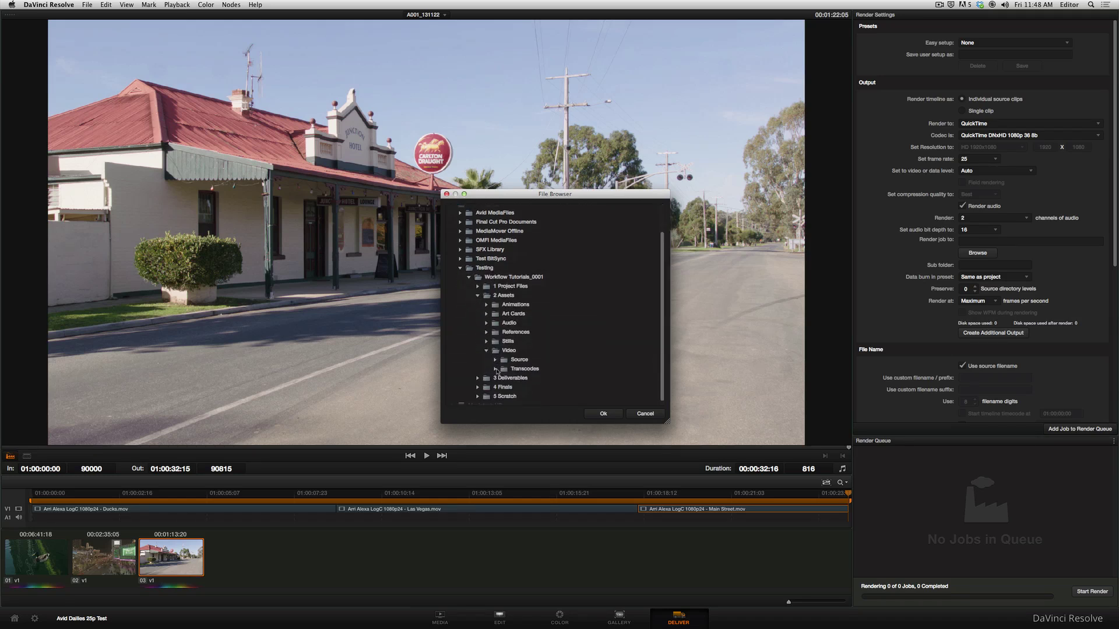
click(526, 369)
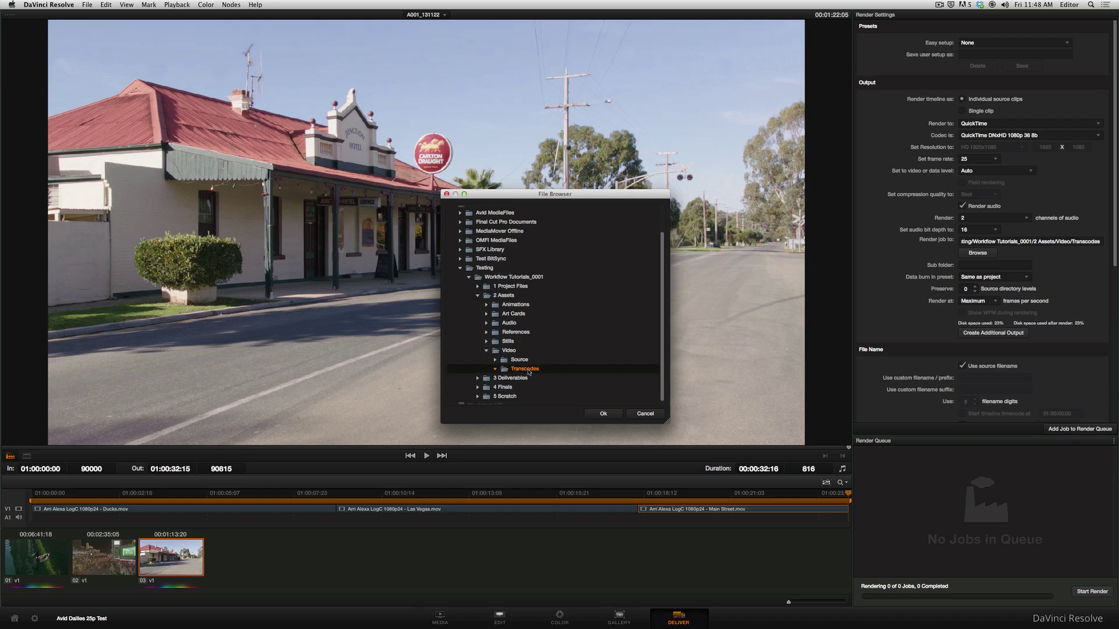
Step: Create a new A001_131122 folder inside Transcodes and confirm it as the destination
right_click(529, 372)
click(567, 393)
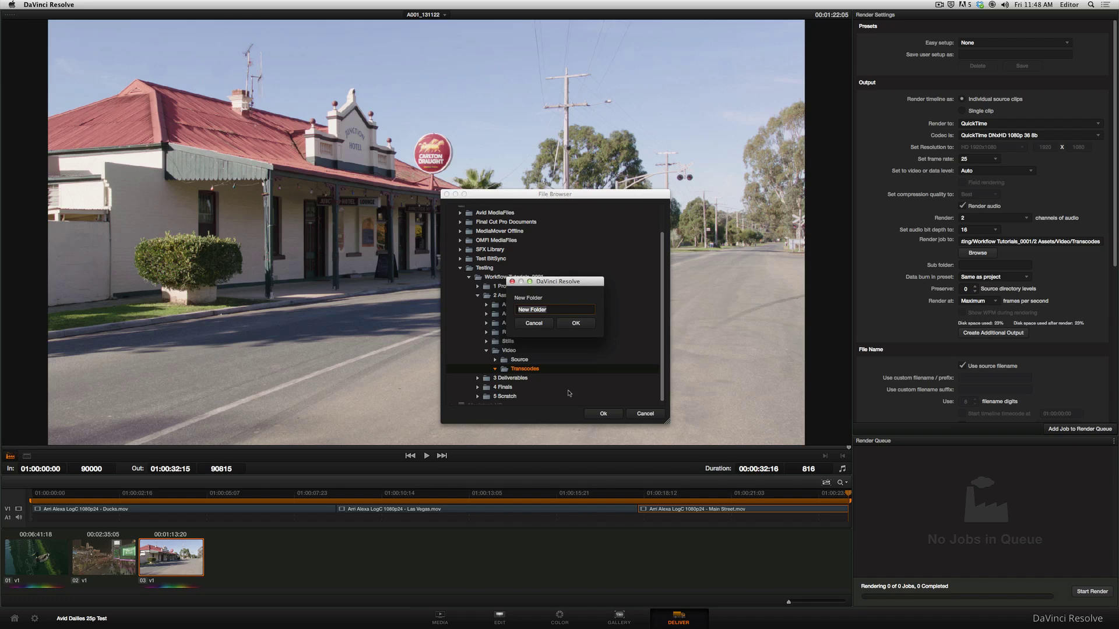
text(A001_131122)
click(577, 324)
click(603, 414)
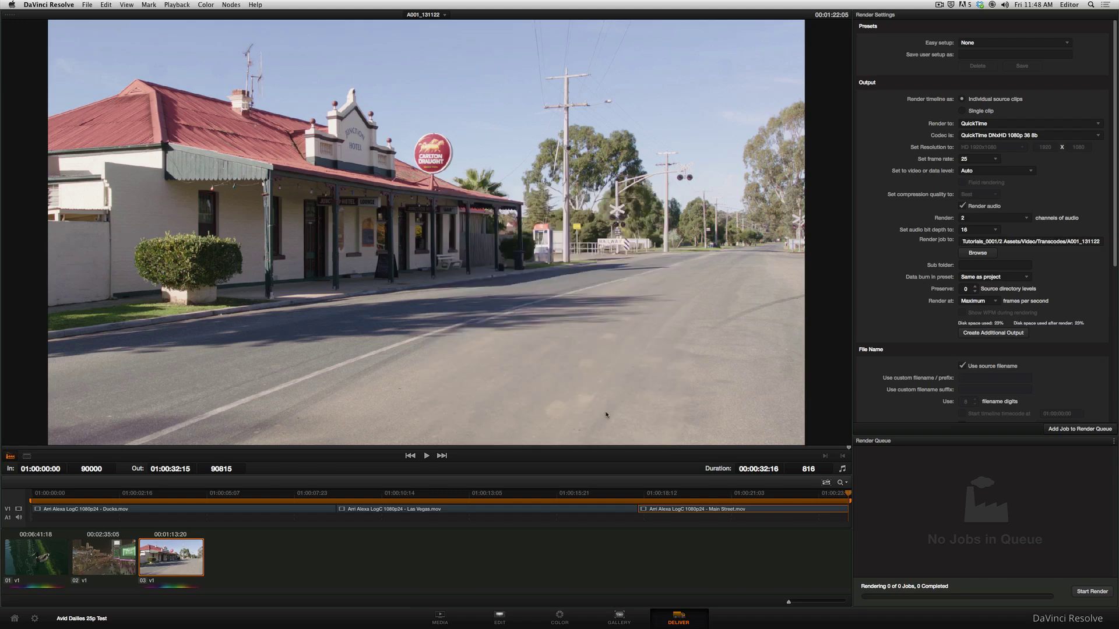
Step: Add the job to the render queue and start rendering
click(1065, 430)
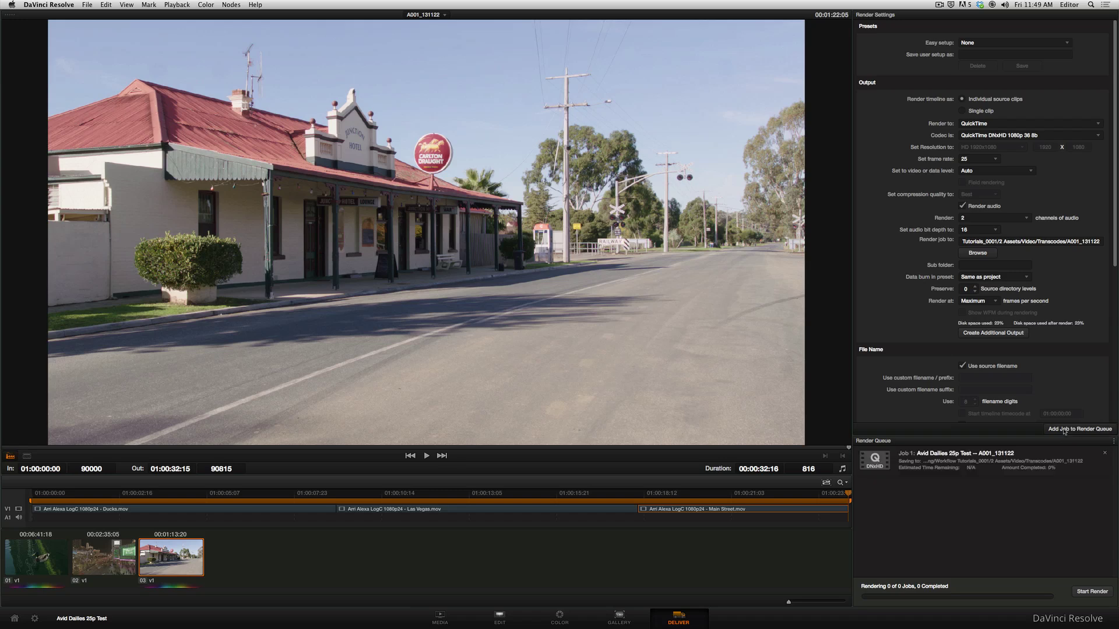
click(1083, 592)
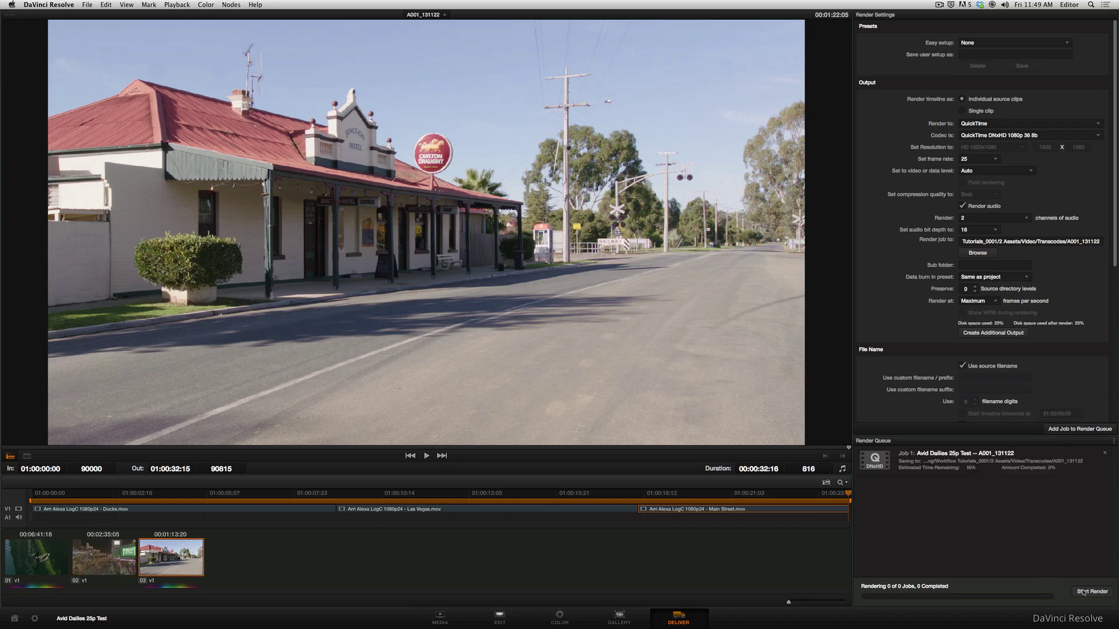